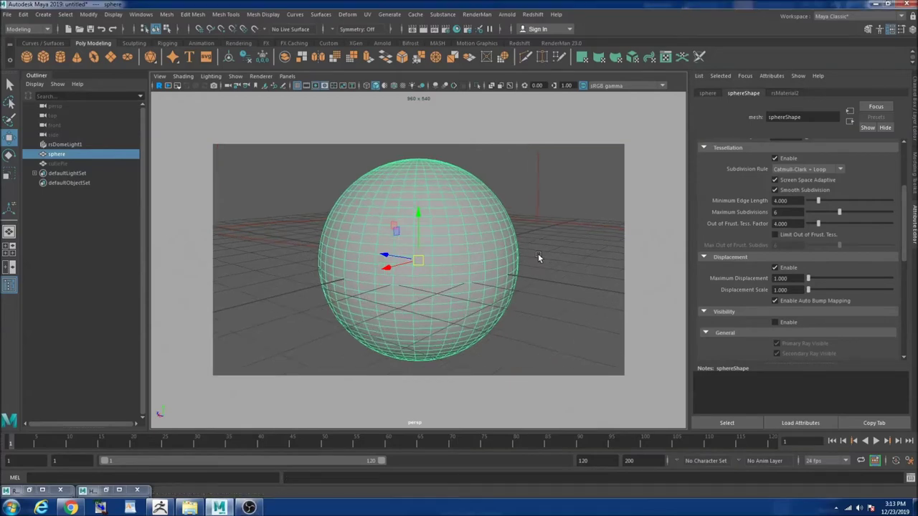
# Inspect the selected sphere's UV shells in the UV Editor, close the editor and keep the sphere selected
pyautogui.click(544, 285)
pyautogui.click(496, 279)
pyautogui.moveTo(495, 279)
pyautogui.keyDown('alt'); pyautogui.mouseDown()
pyautogui.moveTo(492, 261)
pyautogui.moveTo(492, 279)
pyautogui.mouseUp(); pyautogui.keyUp('alt')
pyautogui.click(367, 14)
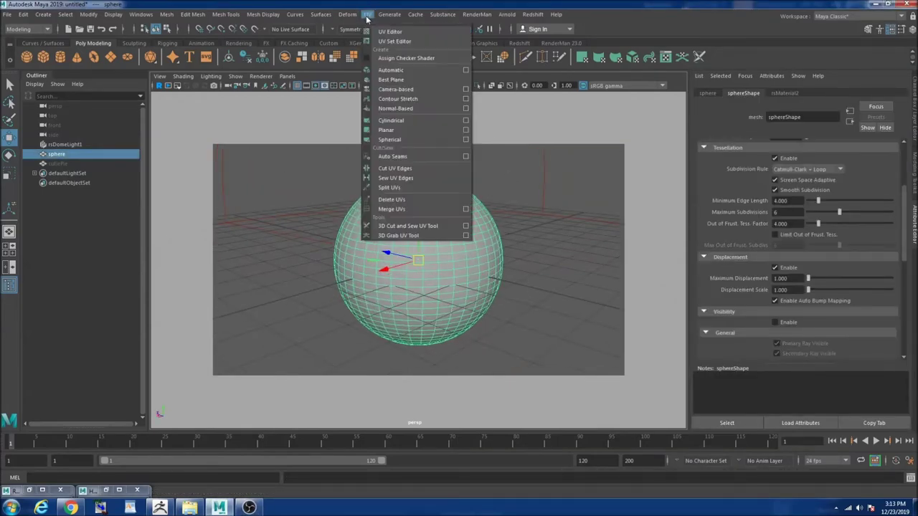
pyautogui.click(388, 33)
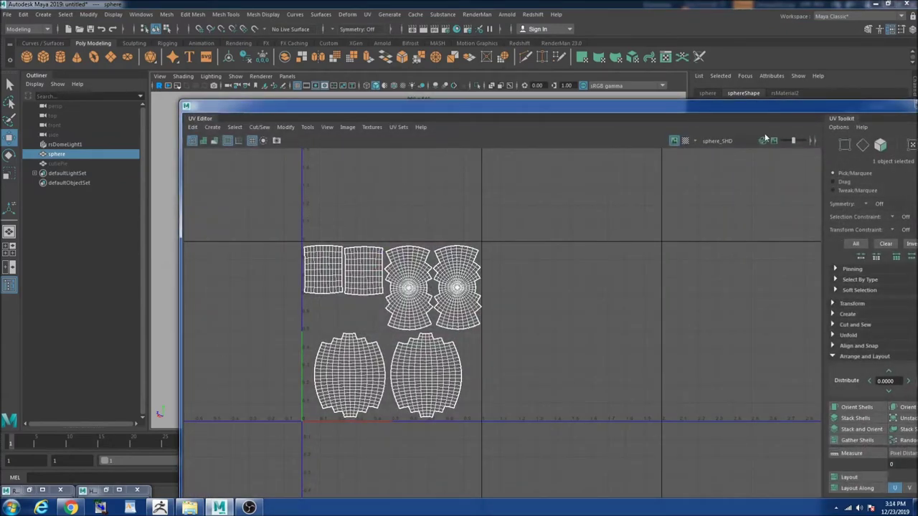
pyautogui.moveTo(818, 111); pyautogui.dragTo(576, 174)
pyautogui.click(714, 170)
pyautogui.click(561, 253)
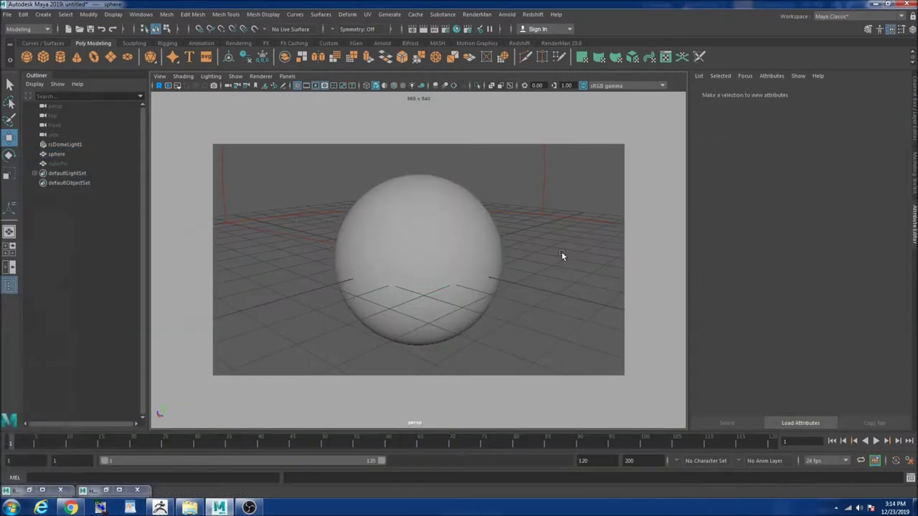
pyautogui.hotkey('ctrl', 'z')
pyautogui.click(7, 14)
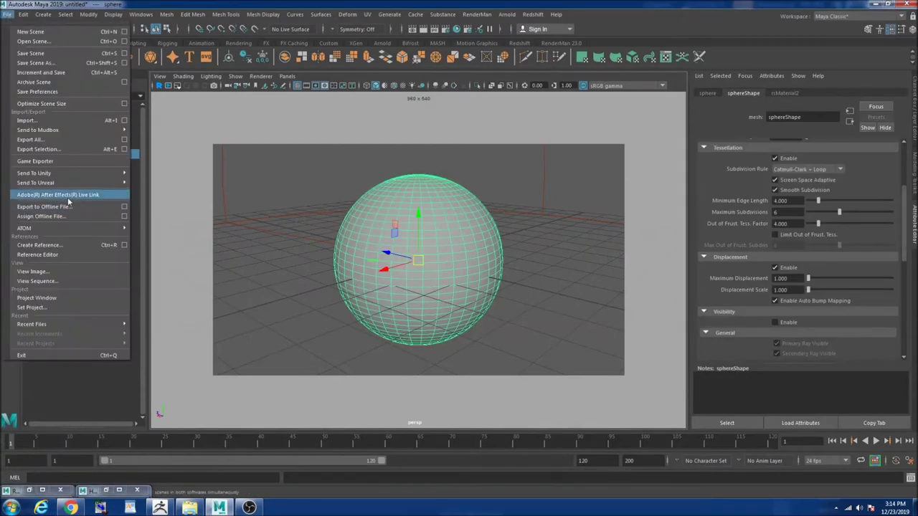
pyautogui.click(63, 151)
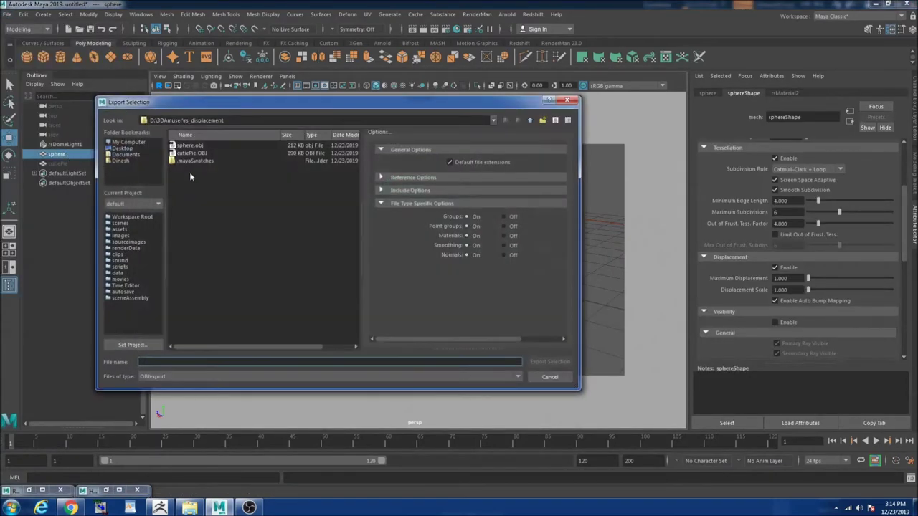
pyautogui.click(188, 147)
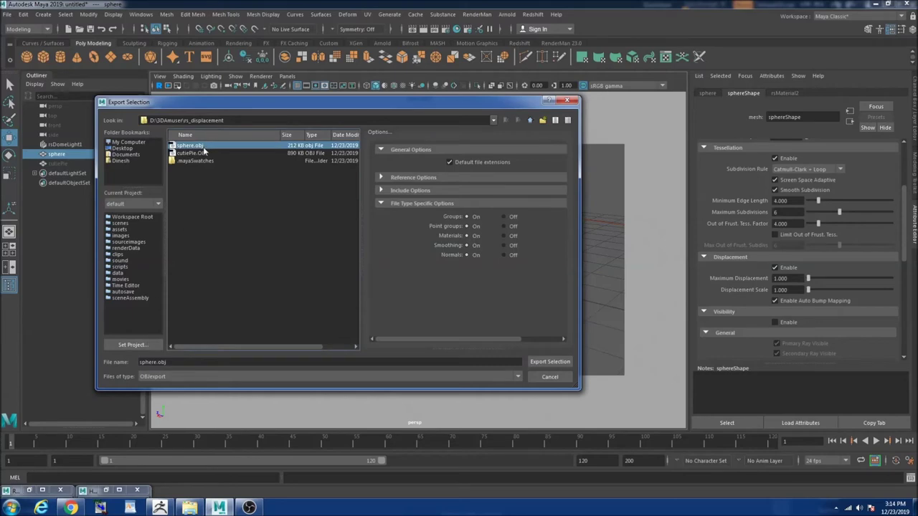
pyautogui.click(567, 101)
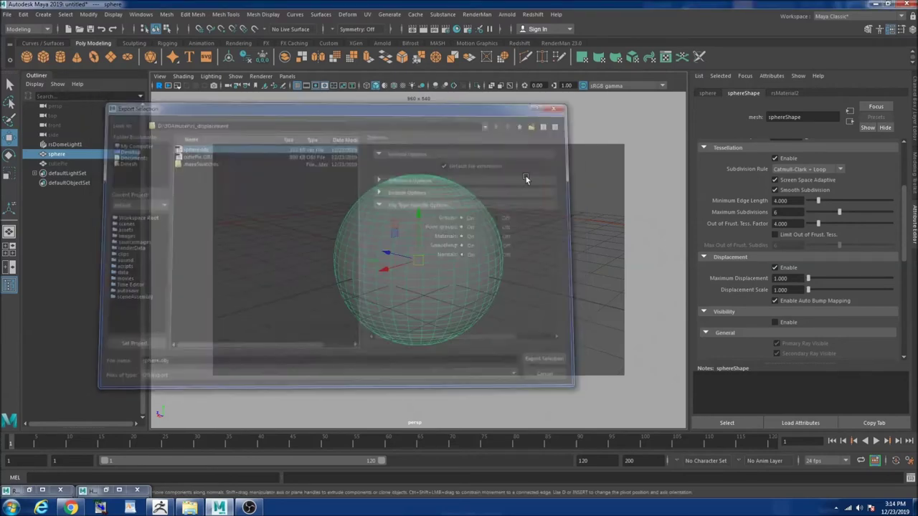
# Switch to ZBrush, append a PolyMesh3D as a new subtool and make it the active one
pyautogui.click(160, 507)
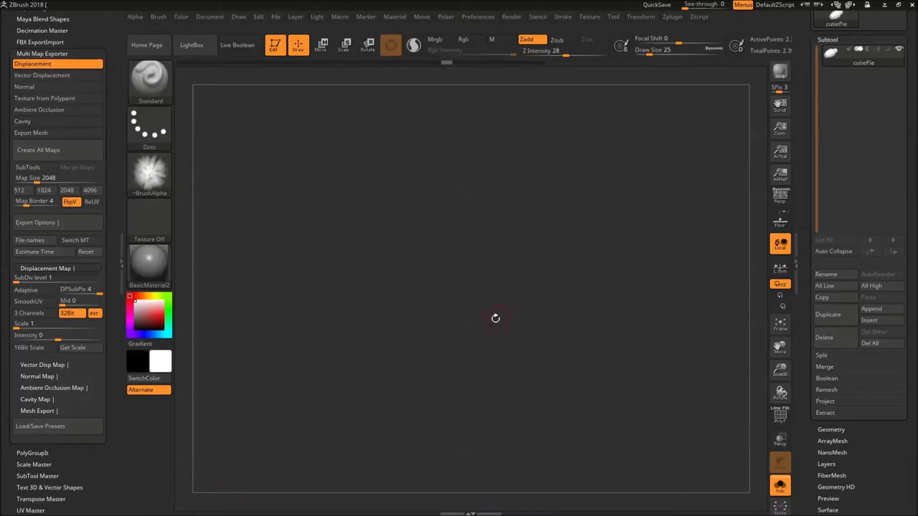
pyautogui.click(865, 313)
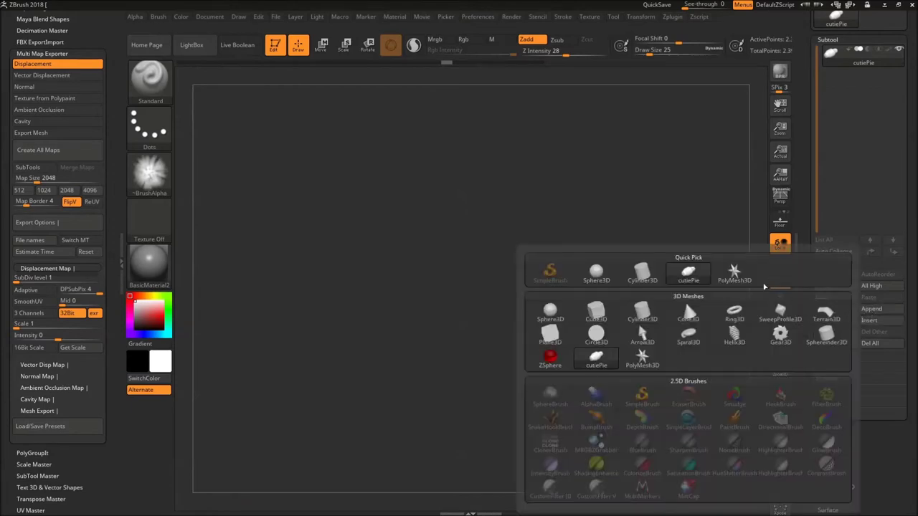
pyautogui.click(738, 277)
pyautogui.click(836, 89)
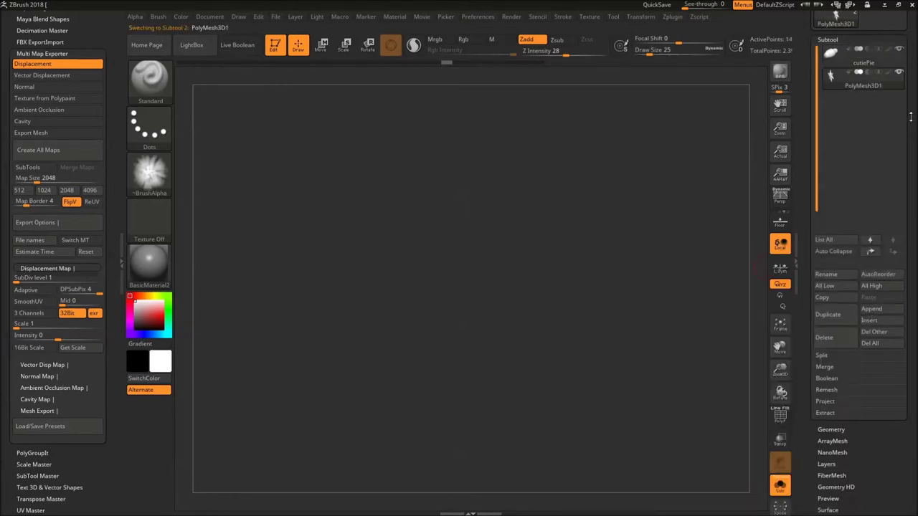
# Import the sphere OBJ file from the rs_displacement folder into the active PolyMesh3D subtool
pyautogui.moveTo(911, 117); pyautogui.dragTo(911, 288)
pyautogui.click(831, 56)
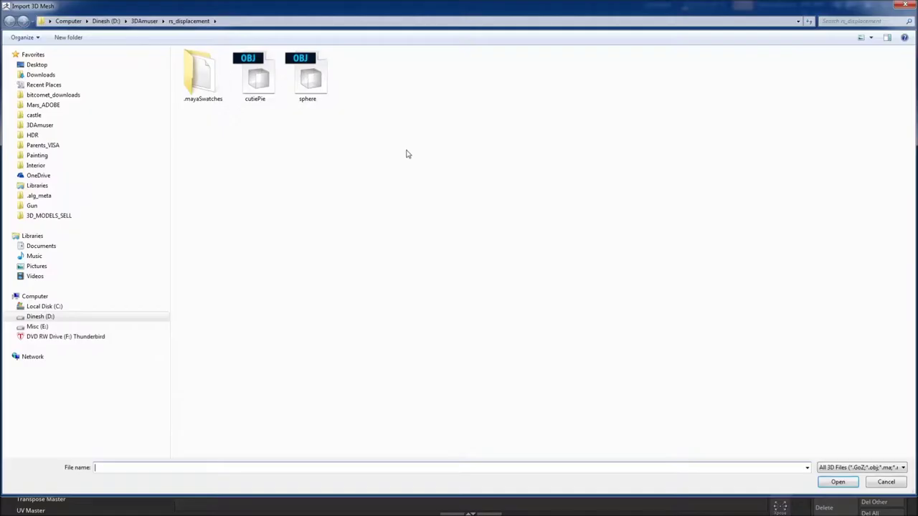
pyautogui.doubleClick(309, 78)
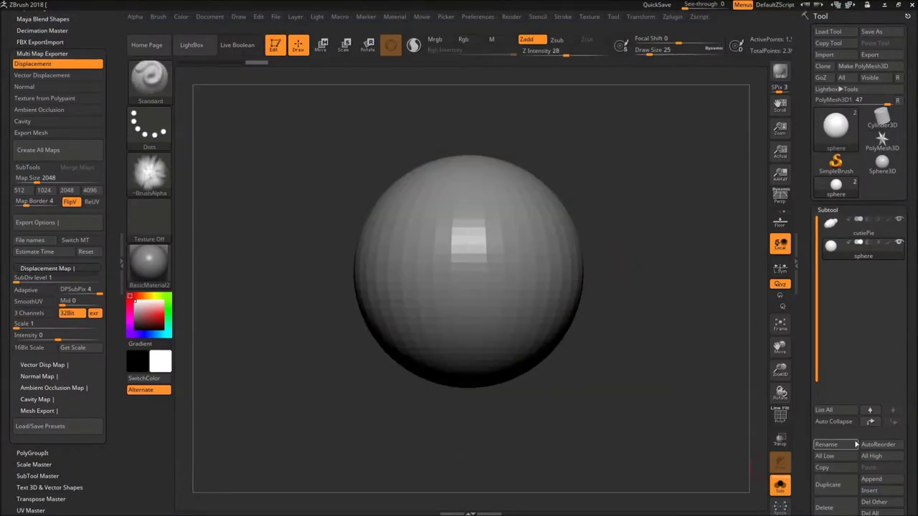
# Subdivide the sphere mesh four times in the Geometry settings to reach subdivision level 5
pyautogui.moveTo(909, 424); pyautogui.dragTo(877, 312)
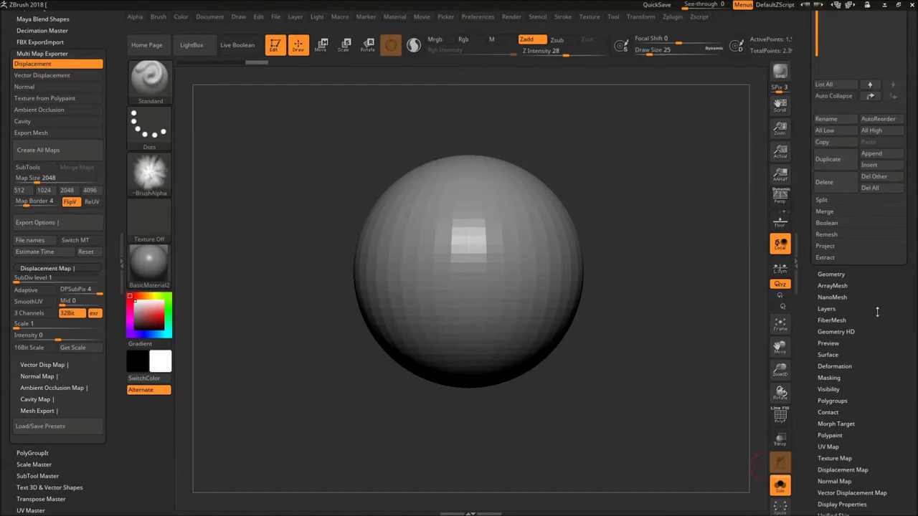
pyautogui.click(832, 275)
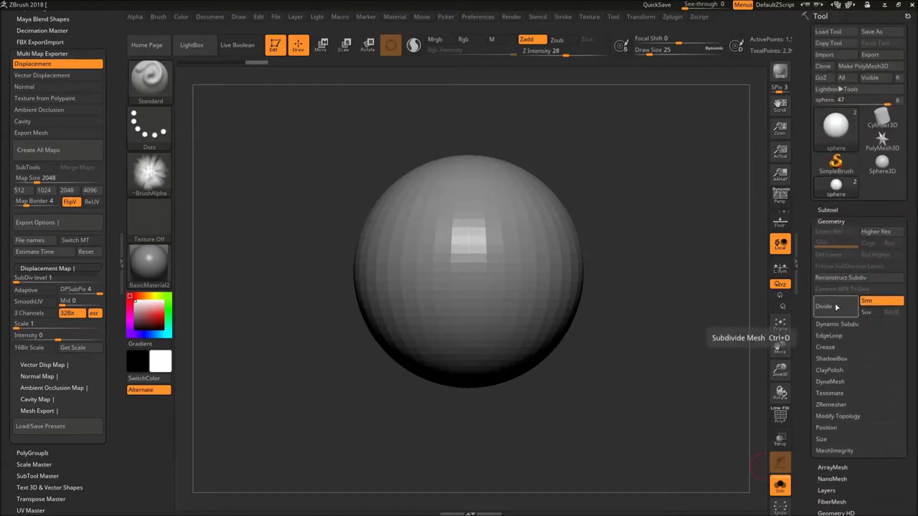
pyautogui.click(835, 307)
pyautogui.click(835, 306)
pyautogui.click(835, 307)
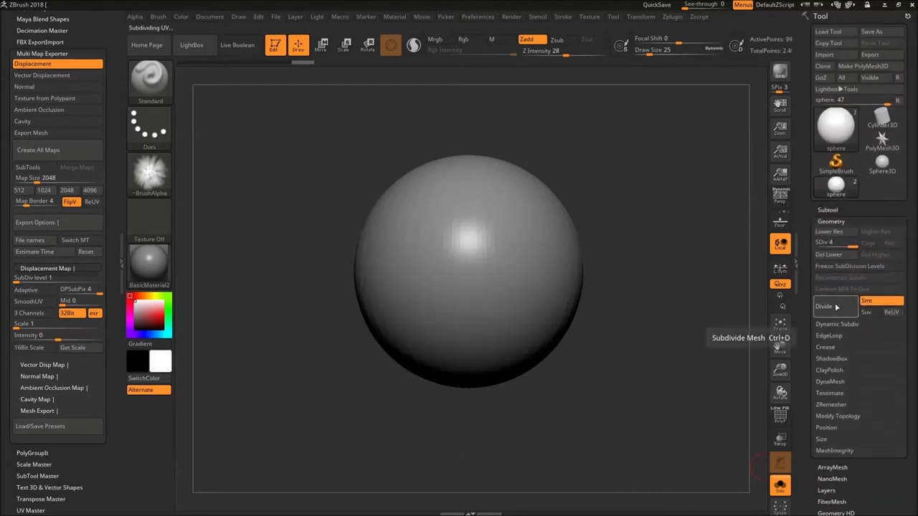
pyautogui.click(835, 306)
# Collapse the docked plugin tray and sculpt rough strokes on the sphere's front with the Standard brush
pyautogui.keyDown('alt'); pyautogui.moveTo(643, 311); pyautogui.dragTo(615, 308); pyautogui.keyUp('alt')
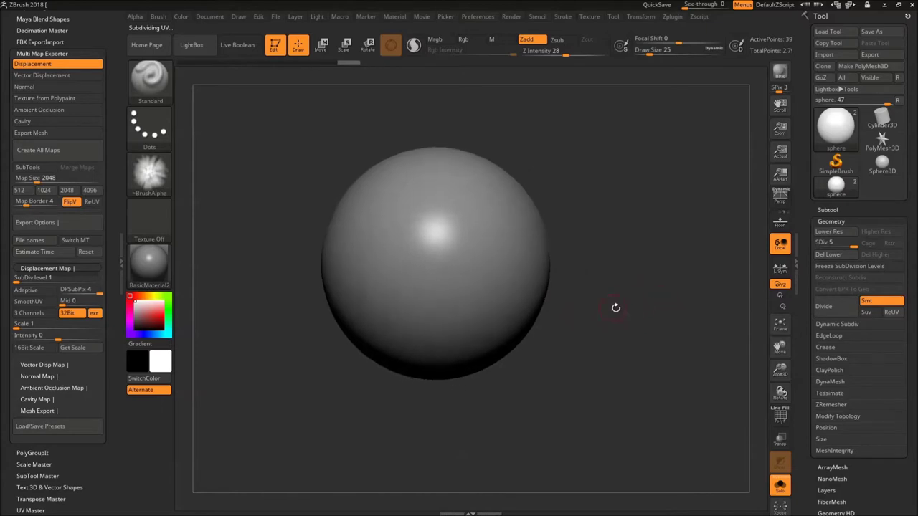
pyautogui.moveTo(583, 225); pyautogui.dragTo(589, 228)
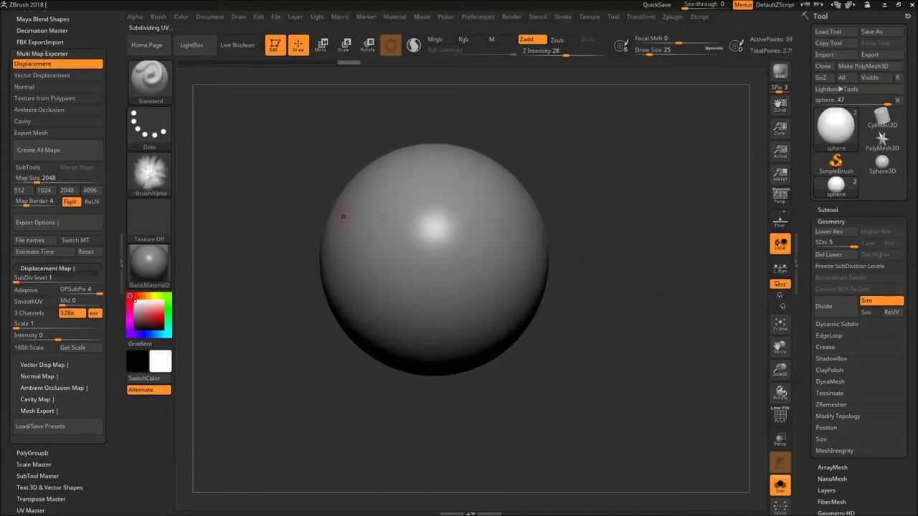
pyautogui.click(122, 260)
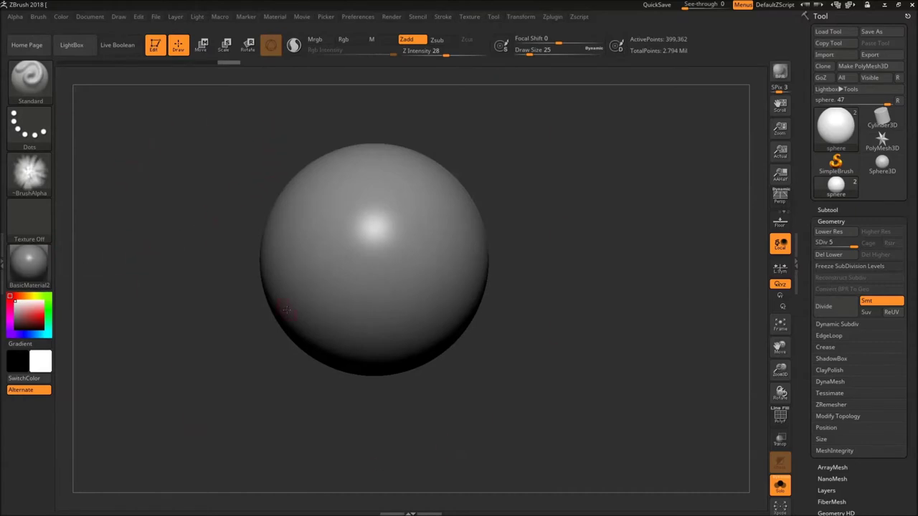
pyautogui.moveTo(569, 250); pyautogui.dragTo(569, 241)
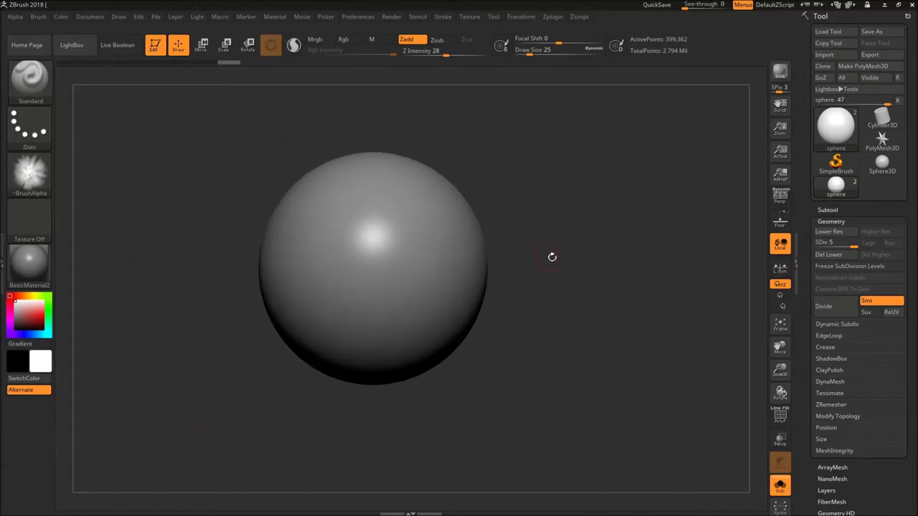
pyautogui.moveTo(540, 257)
pyautogui.keyDown('alt'); pyautogui.mouseDown()
pyautogui.moveTo(571, 238)
pyautogui.moveTo(582, 245)
pyautogui.mouseUp(); pyautogui.keyUp('alt')
pyautogui.press('s')
pyautogui.click(441, 238)
pyautogui.moveTo(450, 216)
pyautogui.mouseDown()
pyautogui.moveTo(391, 230)
pyautogui.moveTo(423, 258)
pyautogui.moveTo(406, 256)
pyautogui.moveTo(421, 231)
pyautogui.moveTo(462, 269)
pyautogui.moveTo(443, 274)
pyautogui.mouseUp()
# Set the brush draw size to 41 and keep sculpting and smoothing the relief on the sphere's front
pyautogui.press('s')
pyautogui.click(422, 248)
pyautogui.moveTo(443, 274)
pyautogui.keyDown('shift'); pyautogui.mouseDown()
pyautogui.moveTo(420, 257)
pyautogui.moveTo(446, 260)
pyautogui.moveTo(391, 285)
pyautogui.moveTo(385, 251)
pyautogui.moveTo(403, 230)
pyautogui.moveTo(416, 233)
pyautogui.moveTo(406, 238)
pyautogui.moveTo(439, 275)
pyautogui.moveTo(451, 251)
pyautogui.moveTo(421, 218)
pyautogui.moveTo(366, 241)
pyautogui.moveTo(390, 296)
pyautogui.moveTo(431, 289)
pyautogui.mouseUp(); pyautogui.keyUp('shift')
pyautogui.keyDown('shift'); pyautogui.moveTo(432, 251); pyautogui.dragTo(416, 242); pyautogui.keyUp('shift')
pyautogui.moveTo(411, 254); pyautogui.dragTo(412, 260)
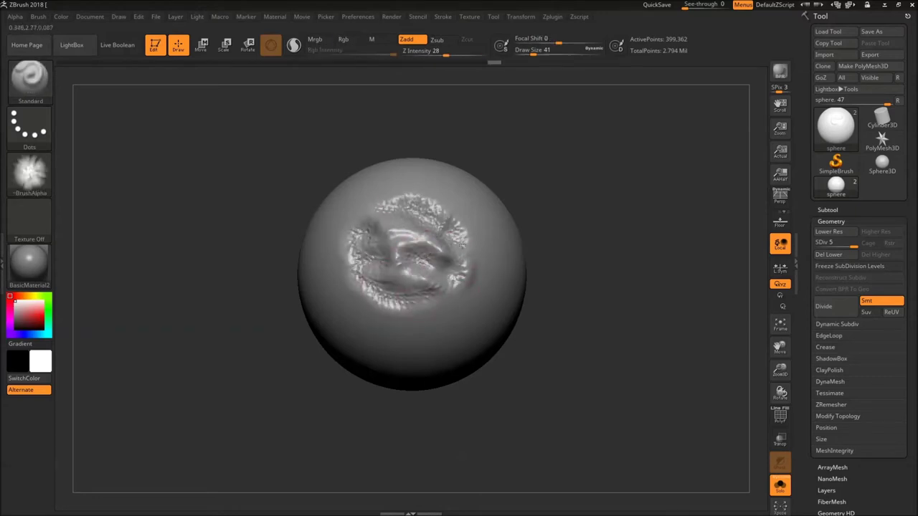
pyautogui.moveTo(463, 228)
pyautogui.mouseDown()
pyautogui.moveTo(468, 262)
pyautogui.moveTo(412, 298)
pyautogui.moveTo(377, 262)
pyautogui.mouseUp()
pyautogui.moveTo(376, 262)
pyautogui.mouseDown()
pyautogui.moveTo(418, 215)
pyautogui.moveTo(366, 269)
pyautogui.moveTo(473, 247)
pyautogui.moveTo(387, 204)
pyautogui.mouseUp()
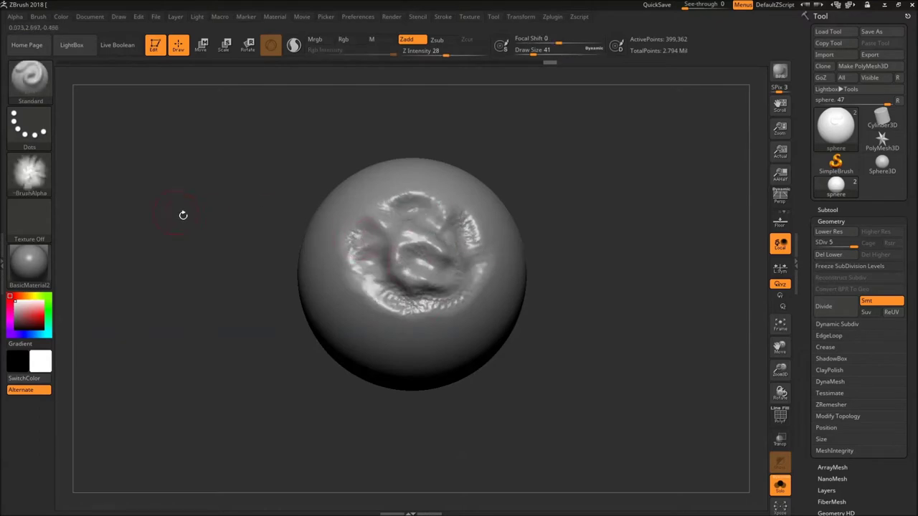
# Switch the brush to Alpha 03, reduce the draw size to 29 and sculpt finer ridges around the relief
pyautogui.click(30, 176)
pyautogui.click(226, 221)
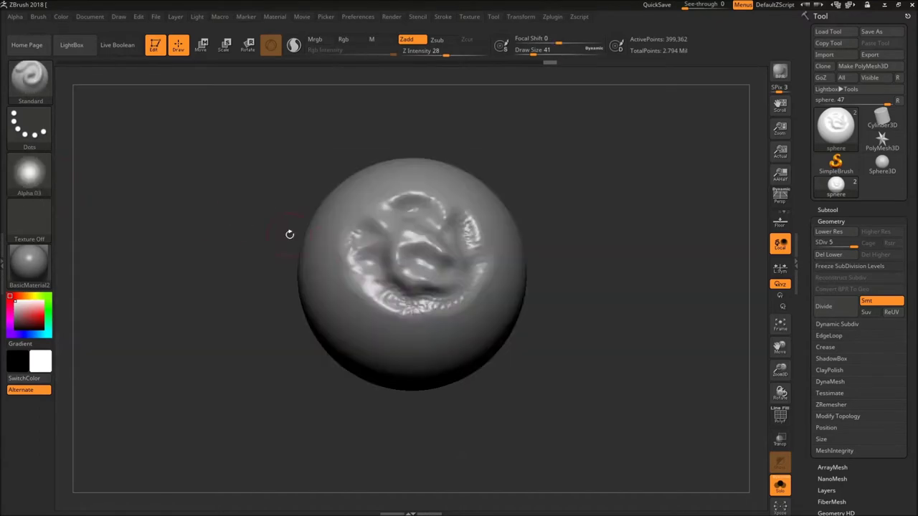
pyautogui.press('[')
pyautogui.press('[')
pyautogui.press('s')
pyautogui.moveTo(363, 227)
pyautogui.mouseDown()
pyautogui.moveTo(428, 250)
pyautogui.moveTo(443, 199)
pyautogui.moveTo(367, 208)
pyautogui.moveTo(430, 280)
pyautogui.moveTo(479, 316)
pyautogui.moveTo(367, 280)
pyautogui.mouseUp()
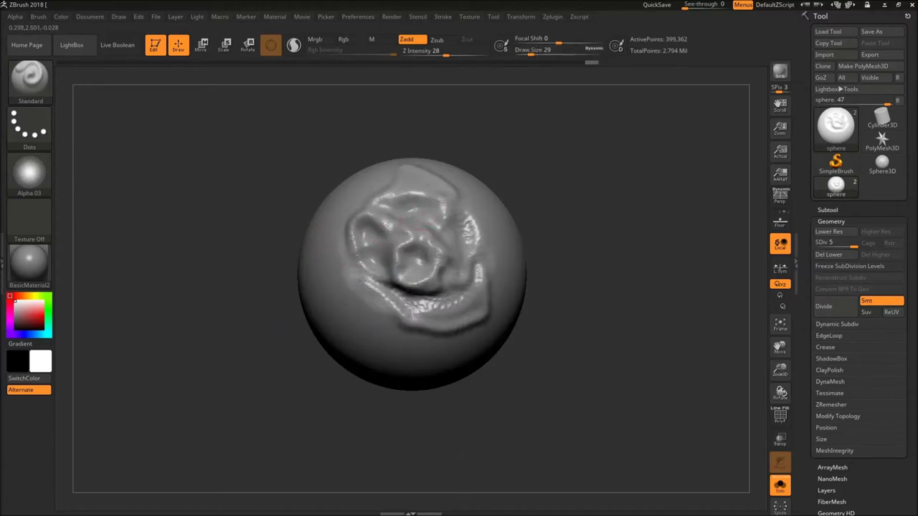
pyautogui.moveTo(547, 239); pyautogui.dragTo(592, 248)
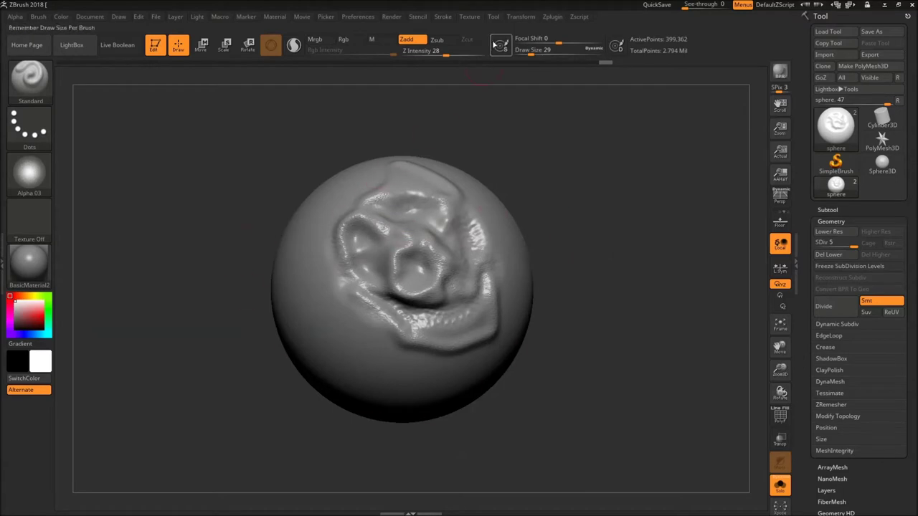
# Bring back the docked Zplugin tray and review the Displacement Map options in the Multi Map Exporter
pyautogui.click(553, 17)
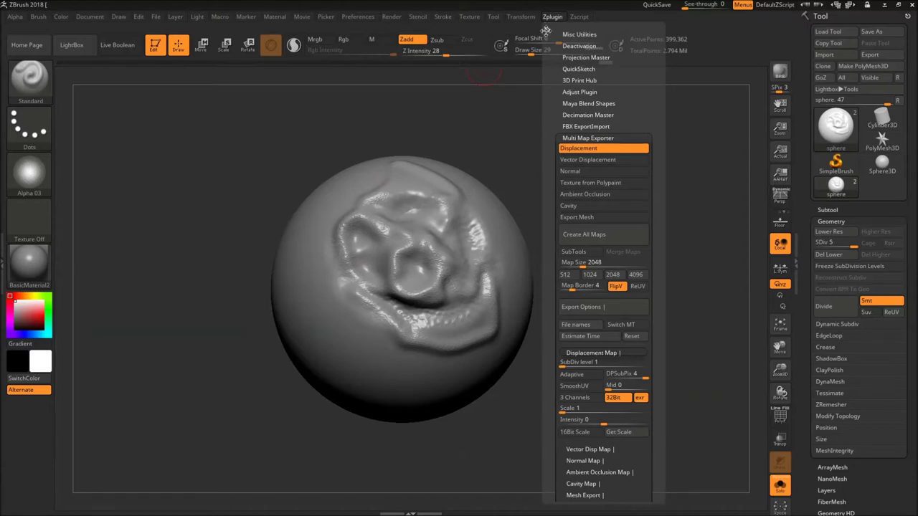
pyautogui.click(546, 27)
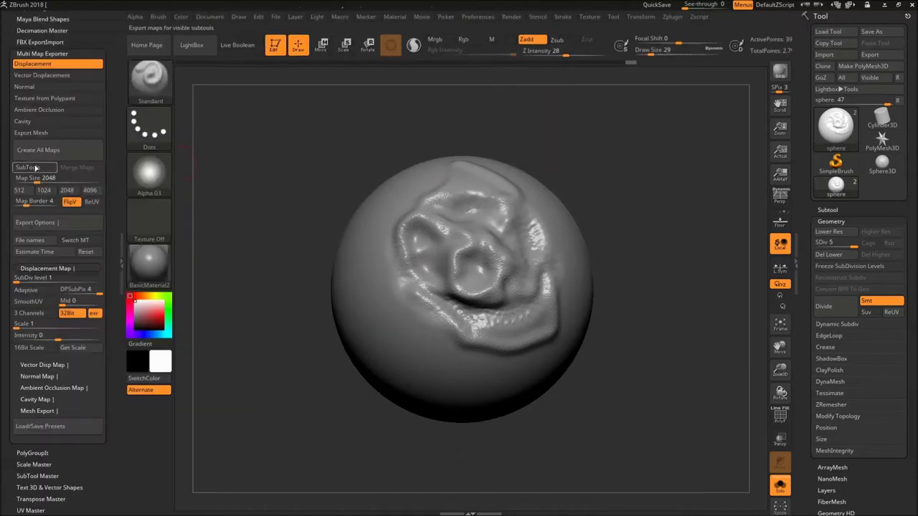
pyautogui.click(46, 53)
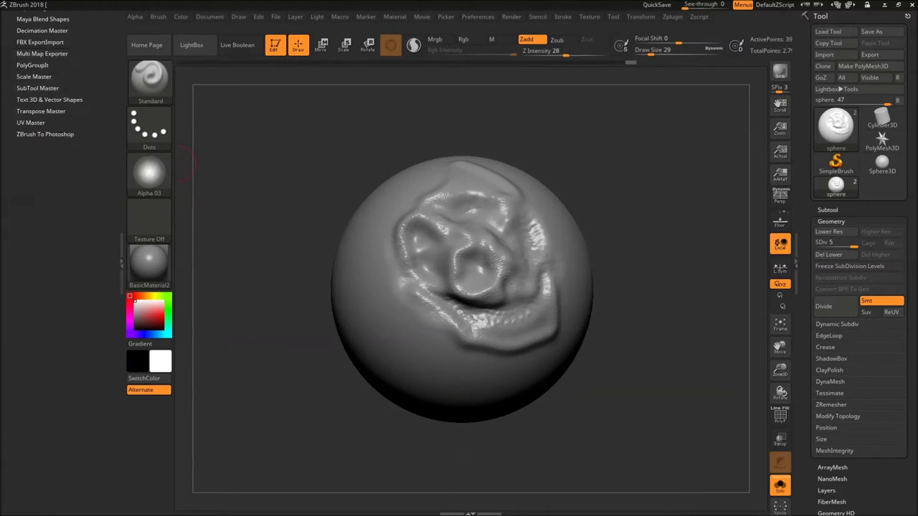
pyautogui.click(40, 54)
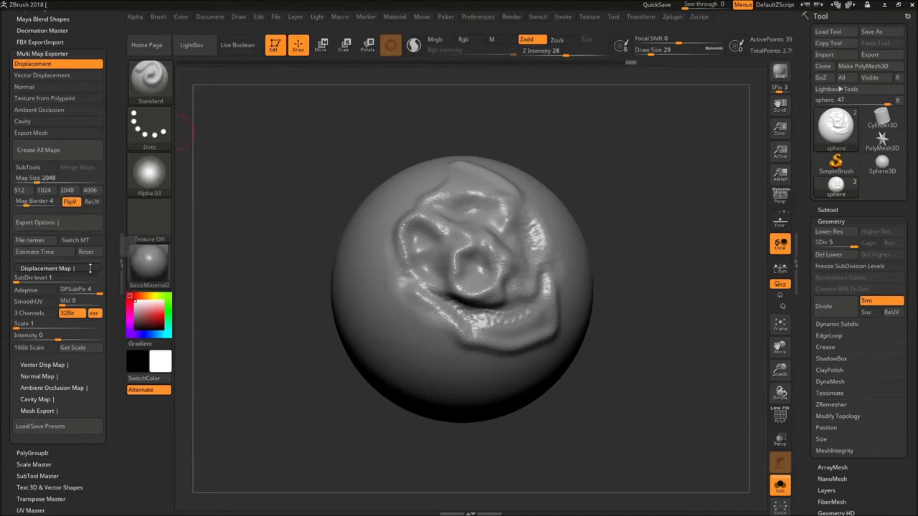
pyautogui.scroll(-1, 115, 232)
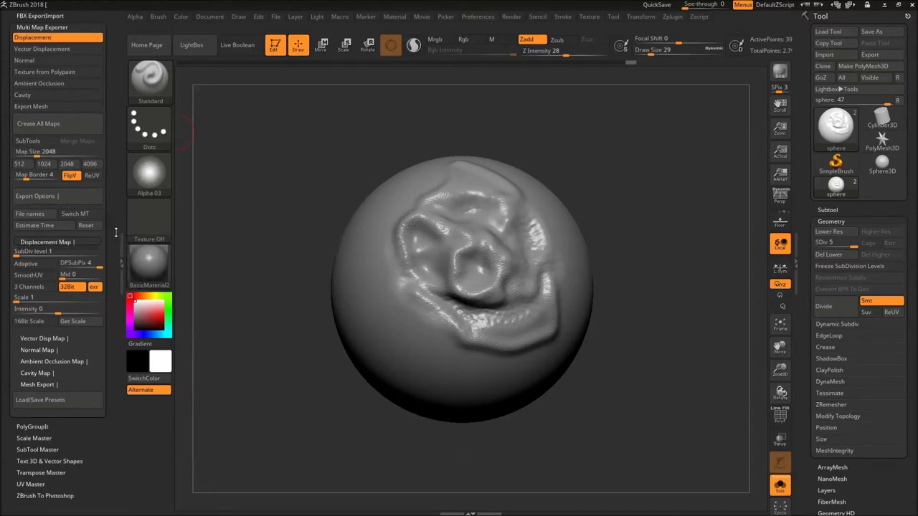
pyautogui.click(38, 238)
pyautogui.click(38, 238)
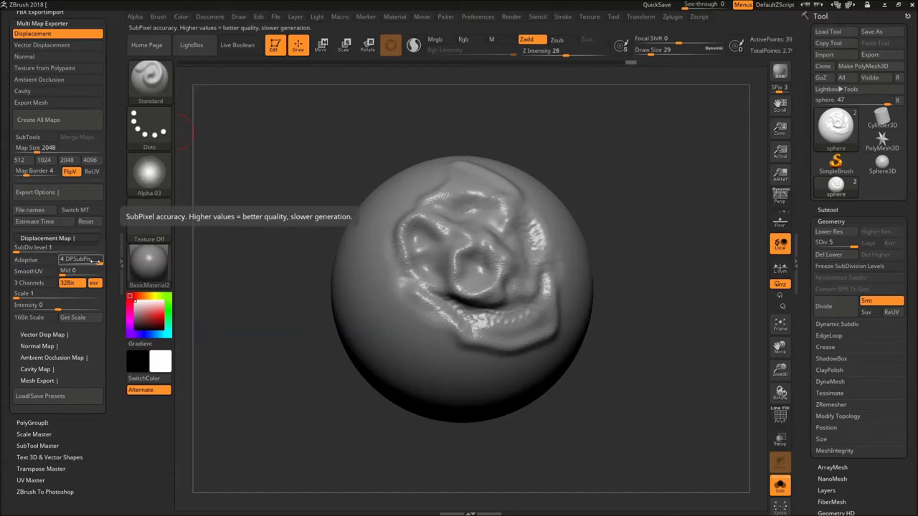
pyautogui.click(72, 270)
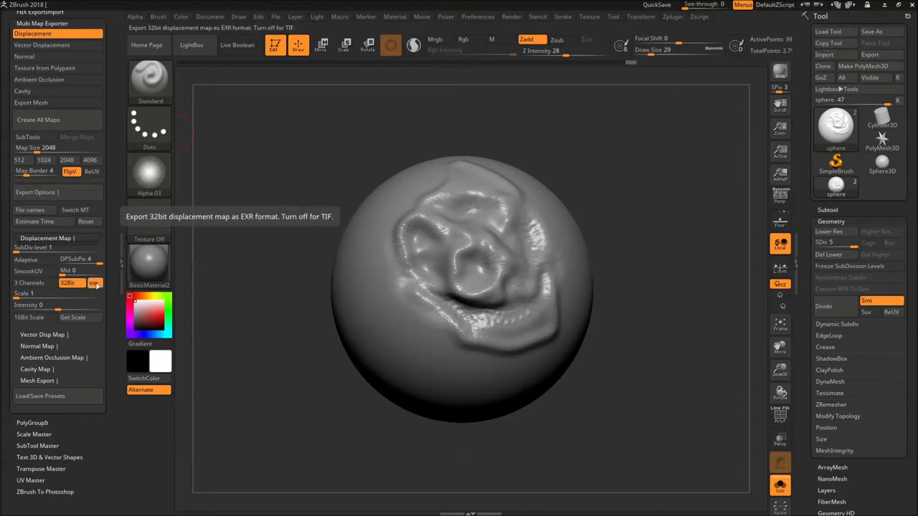
pyautogui.moveTo(243, 308); pyautogui.dragTo(242, 298)
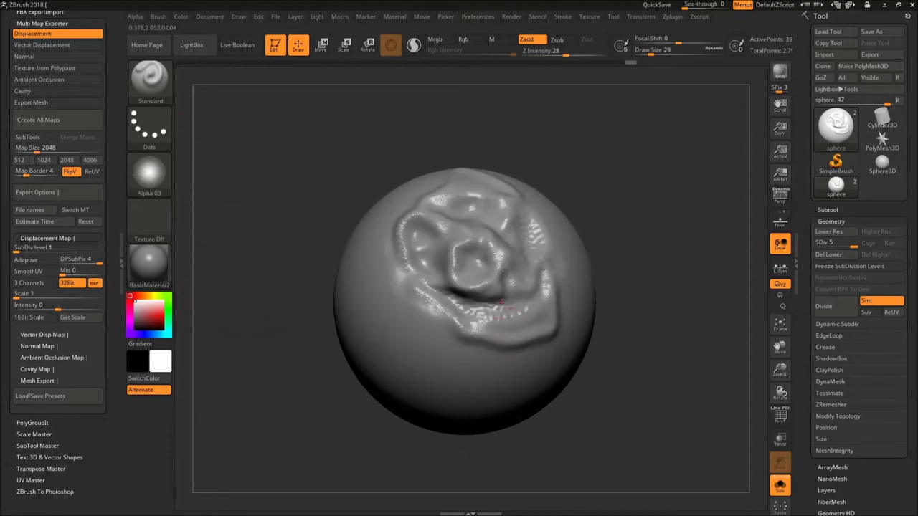
# Create the sphere's displacement map and save it as an EXR named sphere_disp in the rs_displacement folder
pyautogui.click(68, 124)
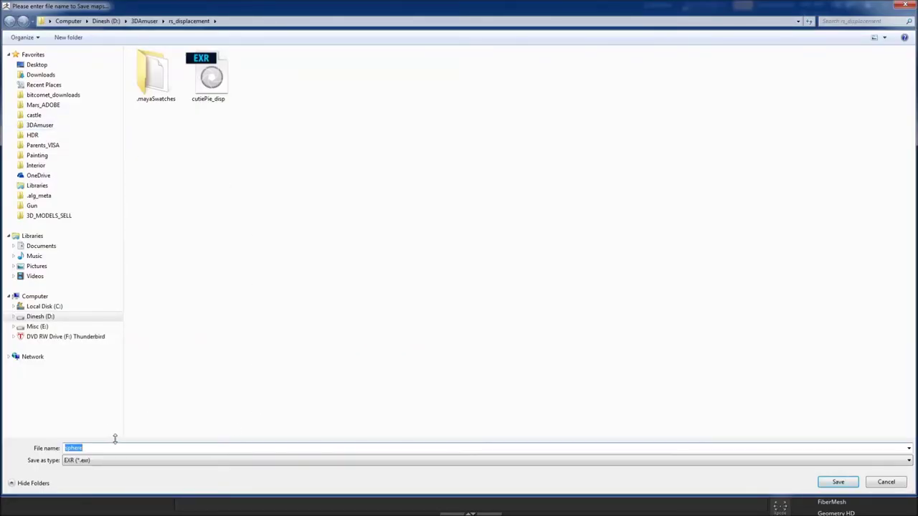
pyautogui.press('Right')
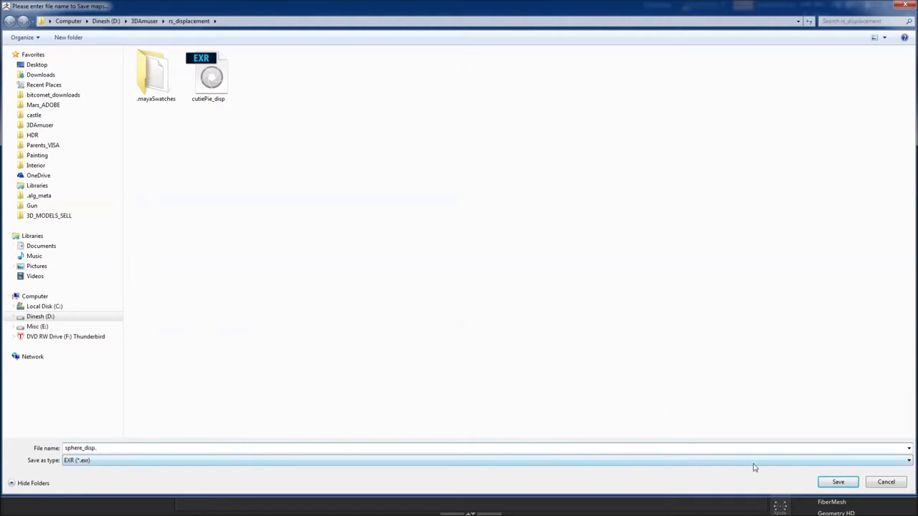
pyautogui.click(837, 482)
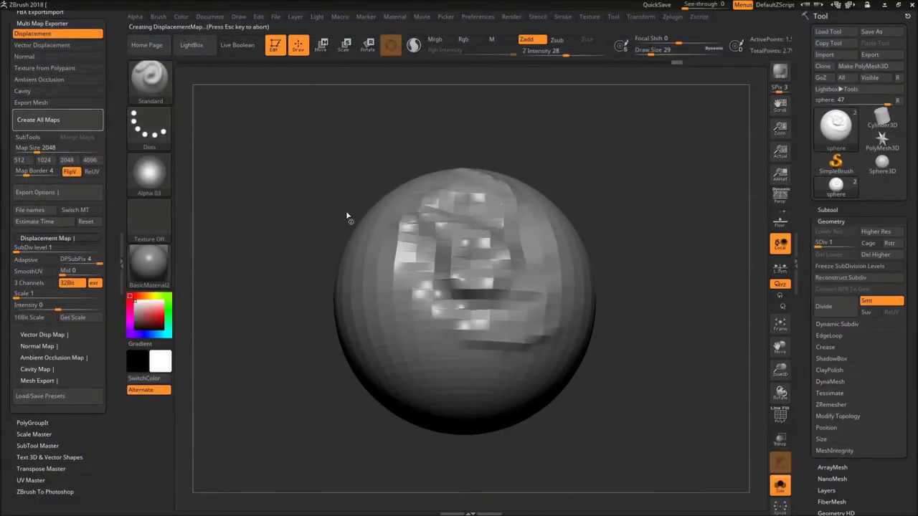
# Switch to Maya and select the Redshift dome light surrounding the sphere
pyautogui.press('super')
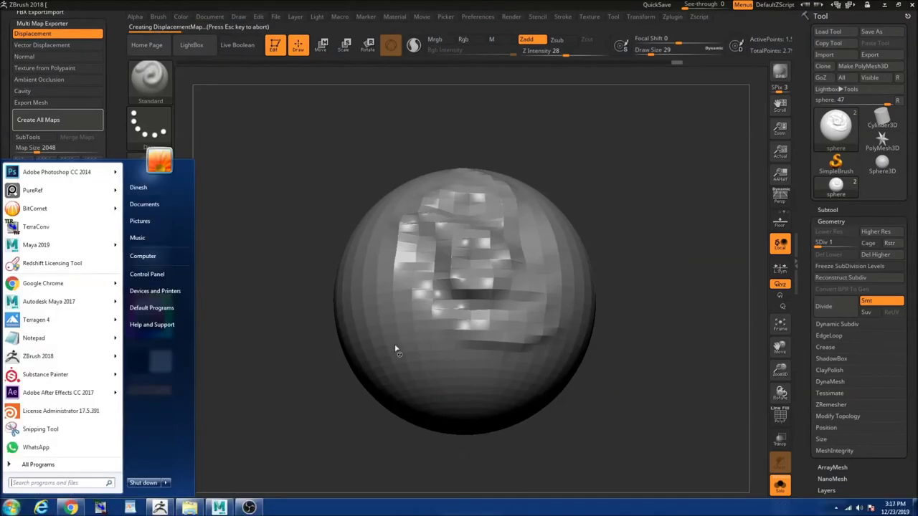
pyautogui.click(220, 507)
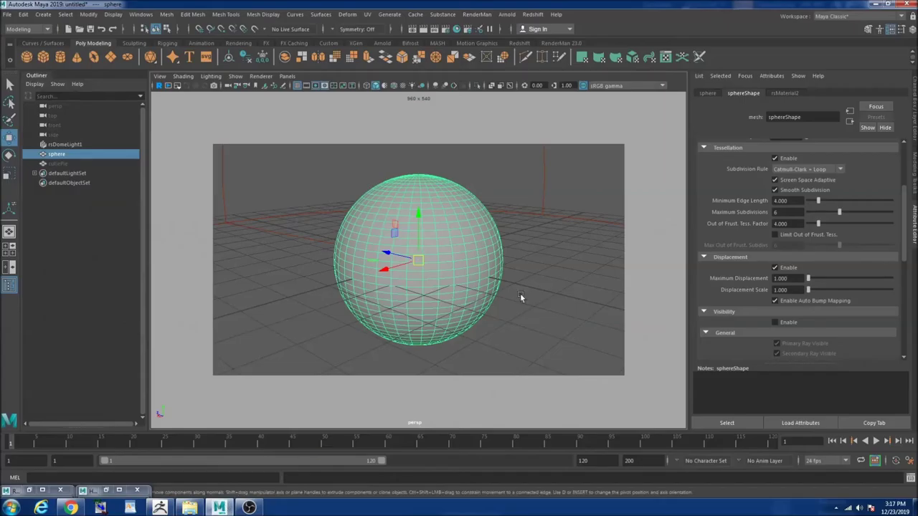
pyautogui.click(522, 290)
pyautogui.scroll(-5, 502, 241)
pyautogui.moveTo(498, 236); pyautogui.dragTo(576, 276)
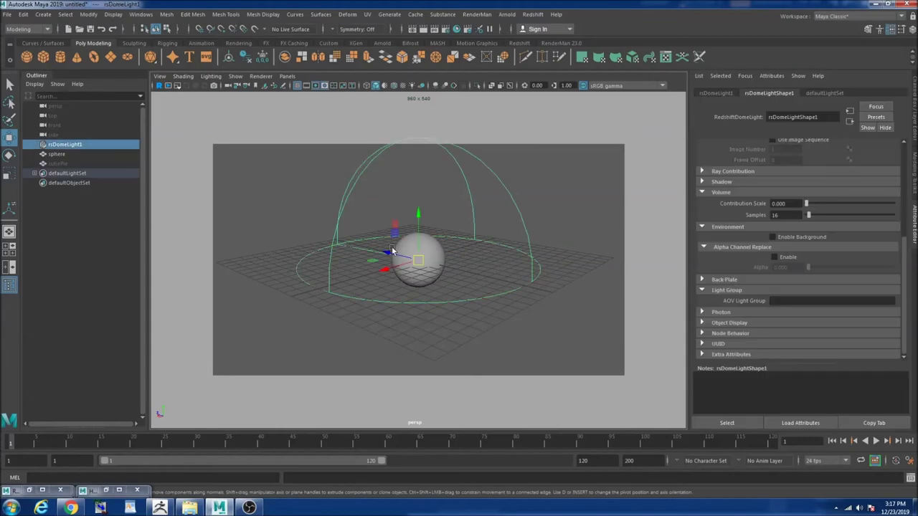
pyautogui.click(532, 14)
pyautogui.moveTo(565, 86)
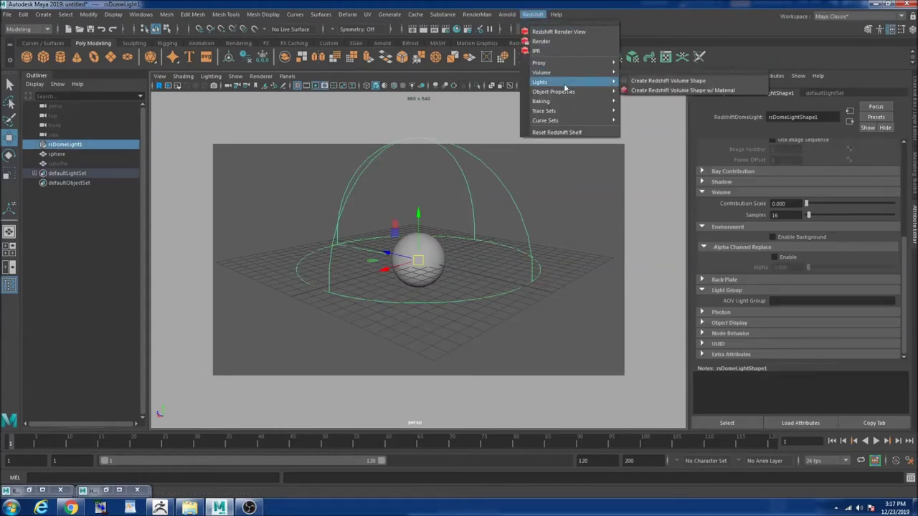
pyautogui.click(601, 292)
# Check the file assigned as the dome light's Dome Map
pyautogui.moveTo(527, 242); pyautogui.dragTo(568, 260)
pyautogui.scroll(6, 761, 249)
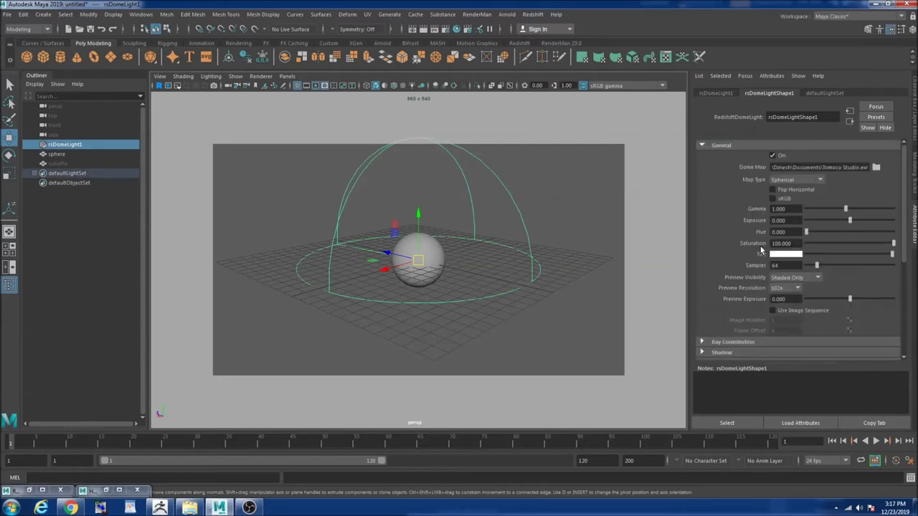
pyautogui.moveTo(837, 167); pyautogui.dragTo(889, 171)
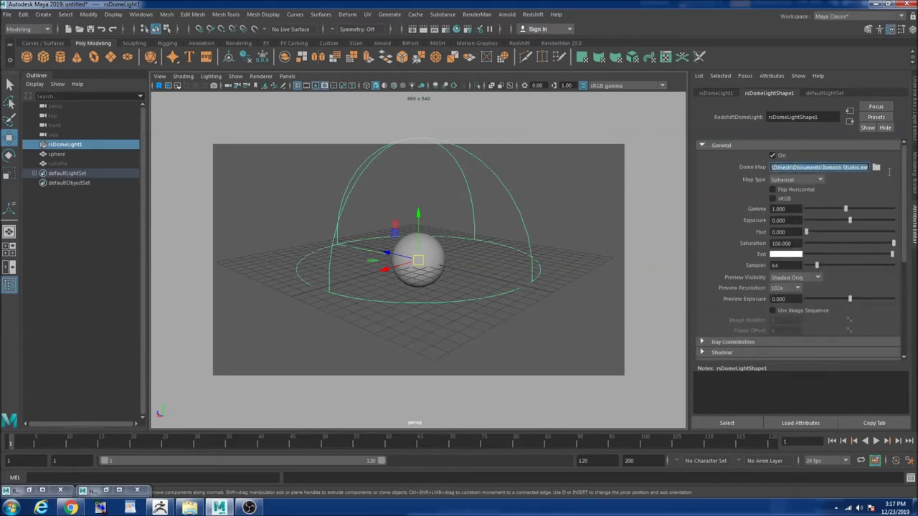
pyautogui.click(852, 165)
# Enable the dome light's environment background and render the scene in the Redshift Render View
pyautogui.keyDown('alt'); pyautogui.moveTo(569, 248); pyautogui.dragTo(583, 243, button='right'); pyautogui.keyUp('alt')
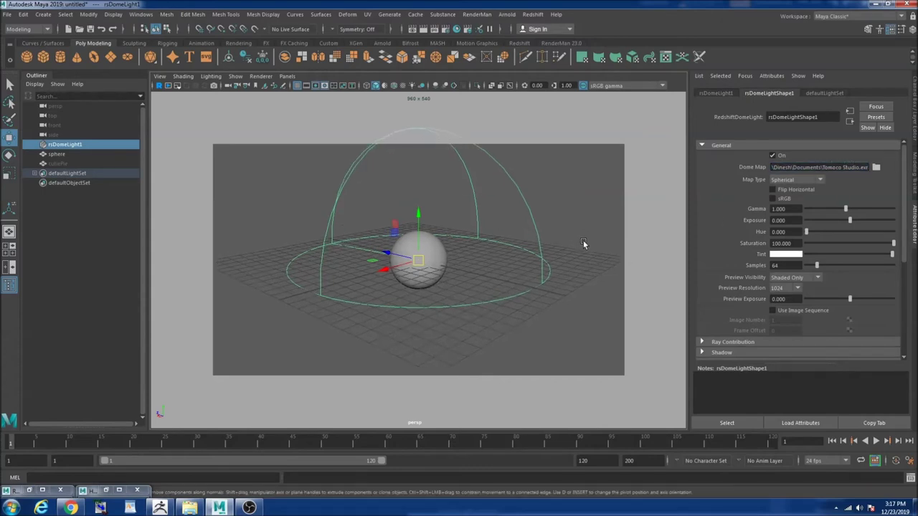
pyautogui.keyDown('alt'); pyautogui.moveTo(564, 137); pyautogui.dragTo(560, 144, button='middle'); pyautogui.keyUp('alt')
pyautogui.scroll(-5, 776, 299)
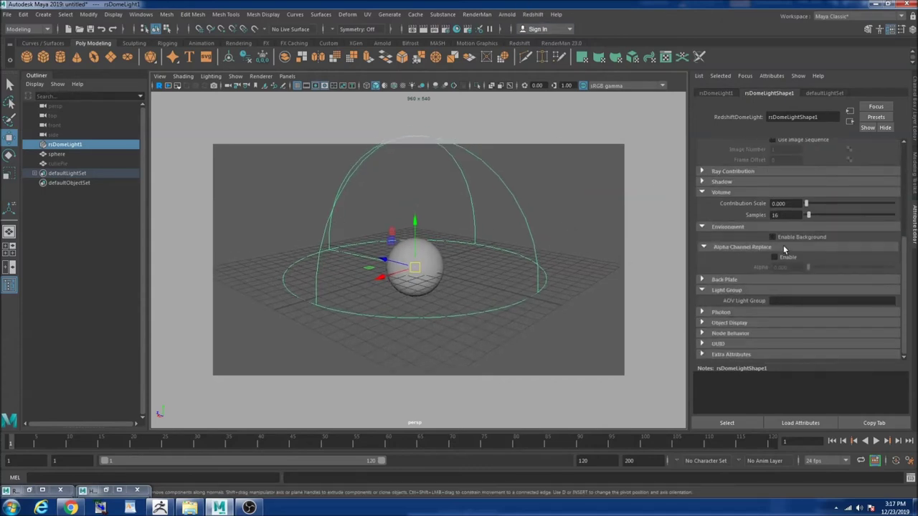
pyautogui.click(532, 14)
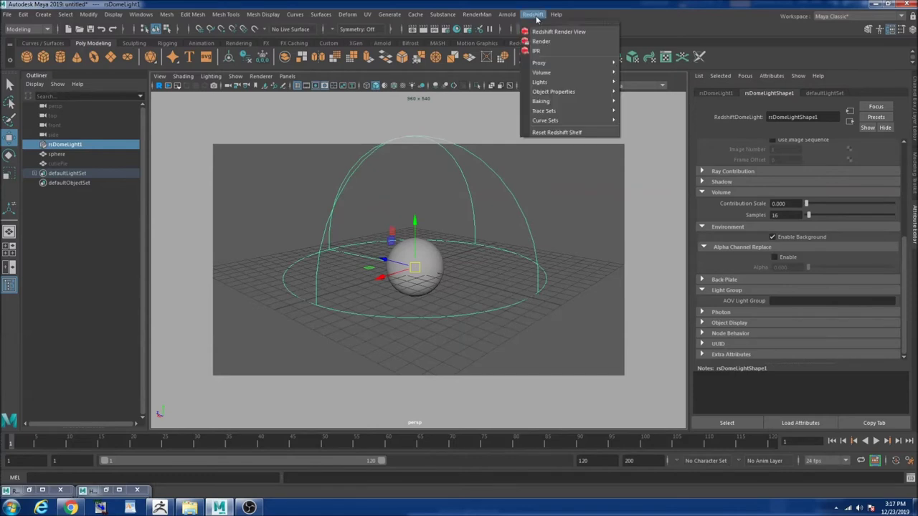
pyautogui.click(557, 32)
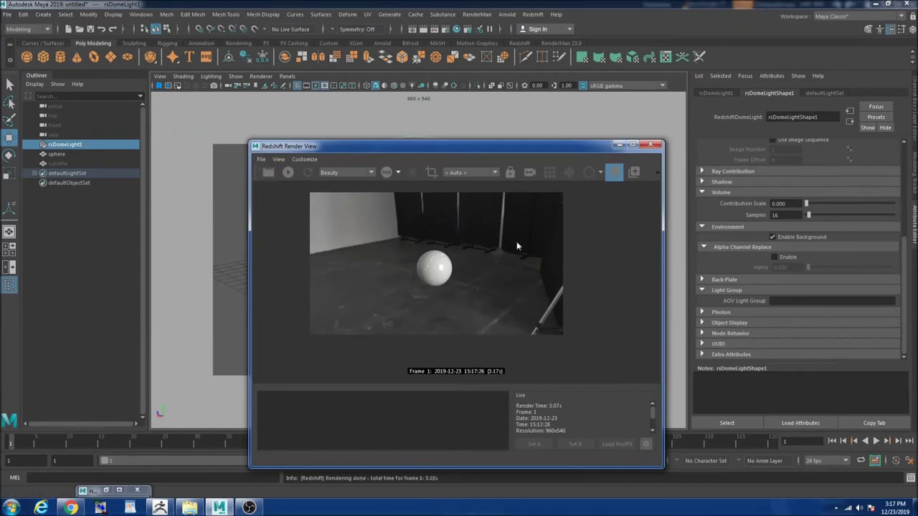
pyautogui.moveTo(468, 257); pyautogui.dragTo(482, 258, button='middle')
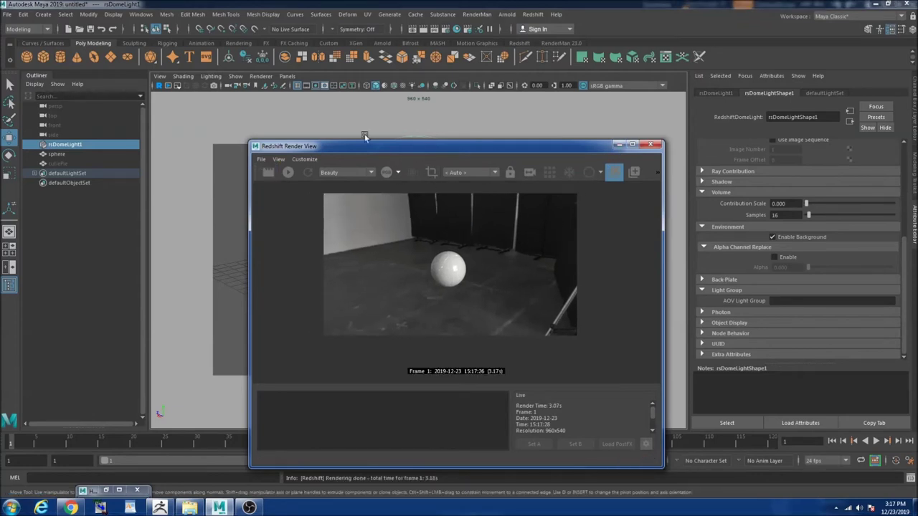
pyautogui.moveTo(495, 146); pyautogui.dragTo(629, 155)
# Re-render the sphere and its studio background from another camera angle, and close the Redshift Render View
pyautogui.keyDown('alt'); pyautogui.moveTo(307, 228); pyautogui.dragTo(399, 195); pyautogui.keyUp('alt')
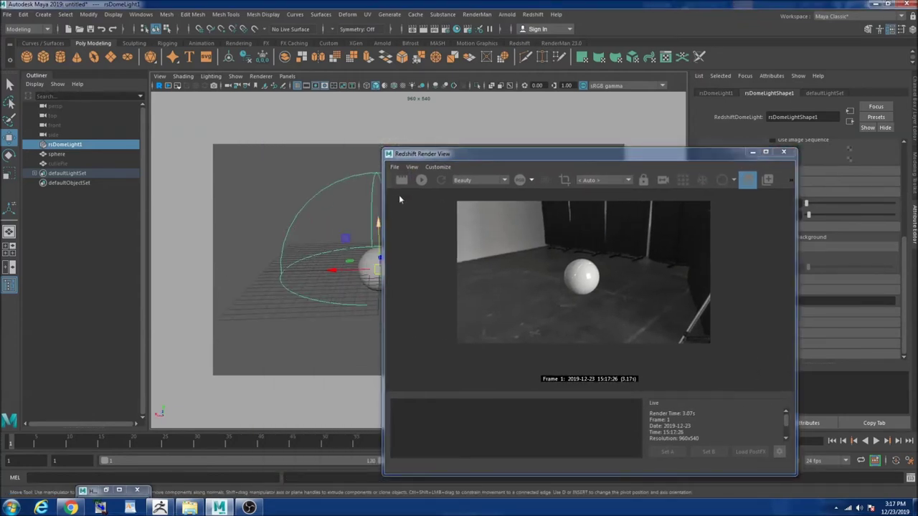
pyautogui.keyDown('alt'); pyautogui.moveTo(271, 271); pyautogui.dragTo(347, 275); pyautogui.keyUp('alt')
pyautogui.click(403, 181)
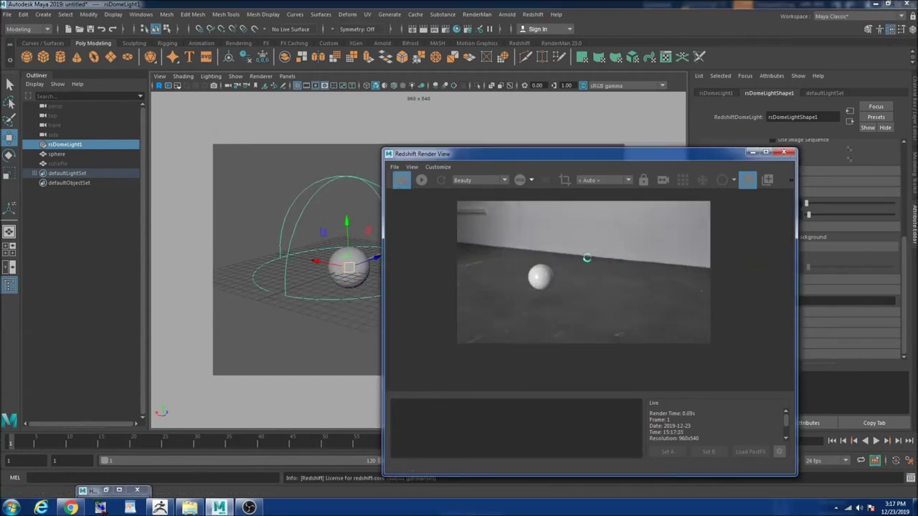
pyautogui.keyDown('alt'); pyautogui.moveTo(345, 281); pyautogui.dragTo(333, 278); pyautogui.keyUp('alt')
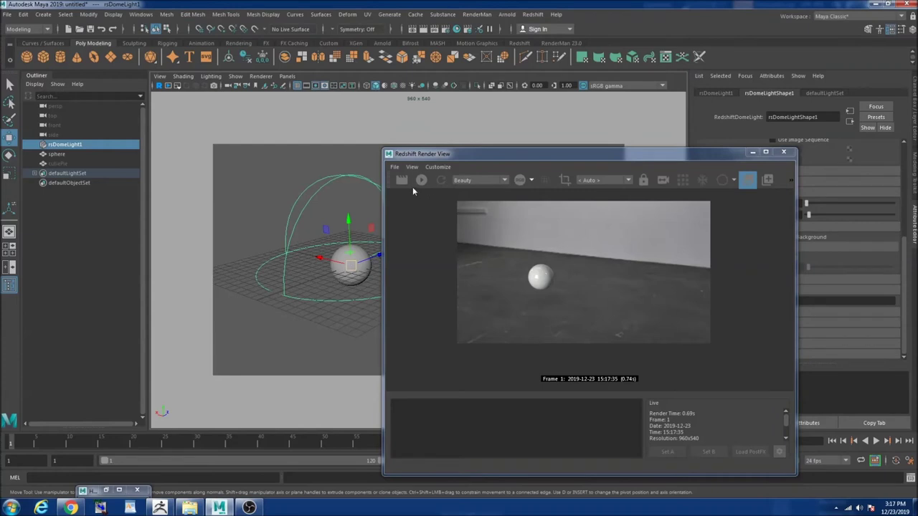
pyautogui.click(784, 152)
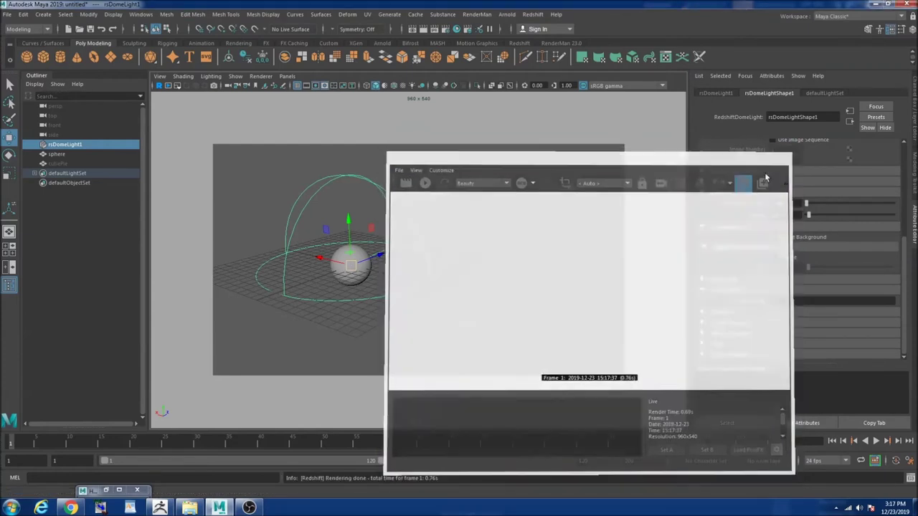
# Frame the sphere in the viewport and disable the dome light's environment background
pyautogui.click(464, 273)
pyautogui.click(370, 266)
pyautogui.press('f')
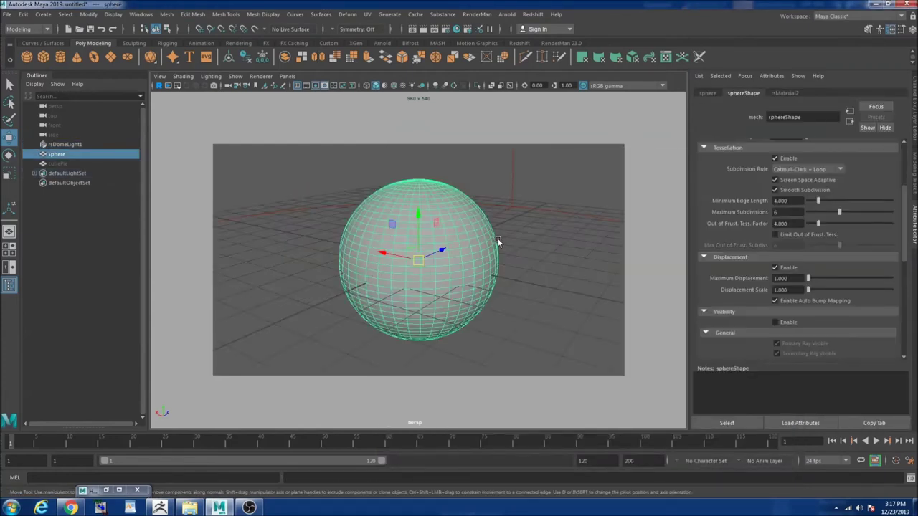
pyautogui.click(589, 218)
pyautogui.click(772, 245)
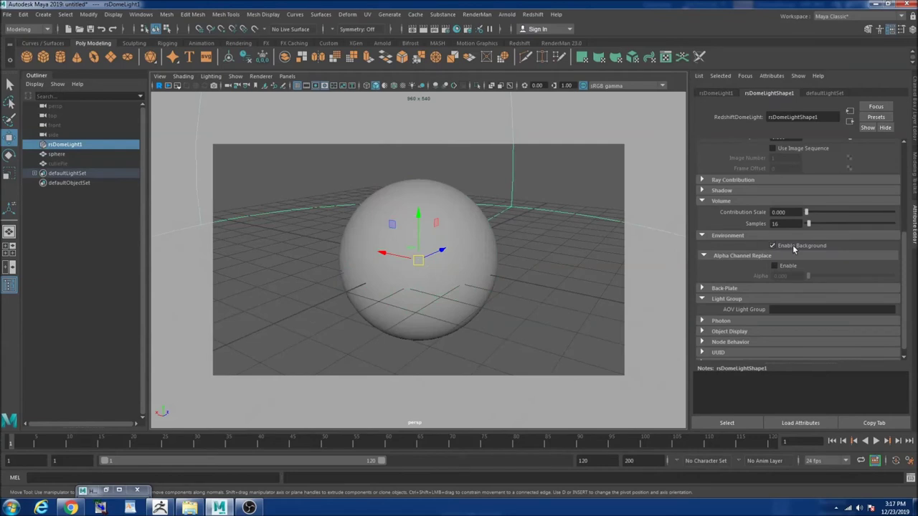
# Rename the sphere's Redshift material to spher_SHD
pyautogui.click(488, 269)
pyautogui.click(785, 92)
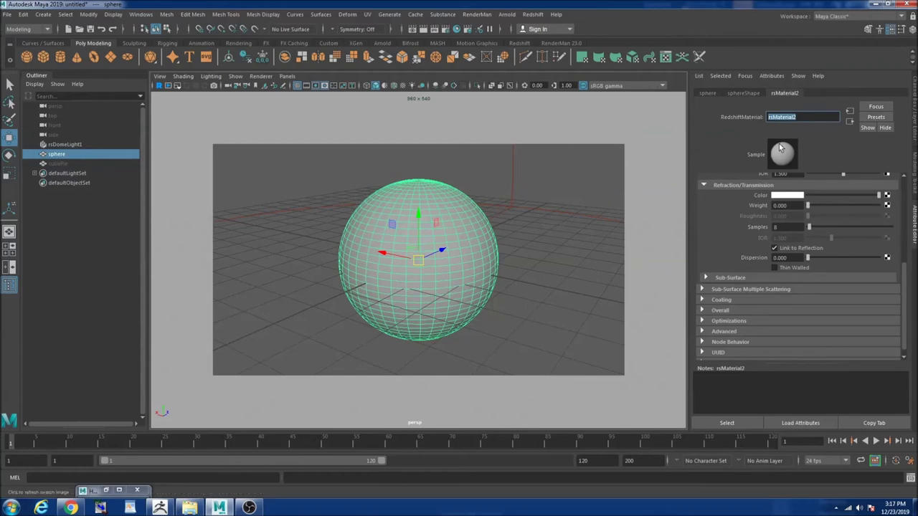
pyautogui.scroll(2, 796, 273)
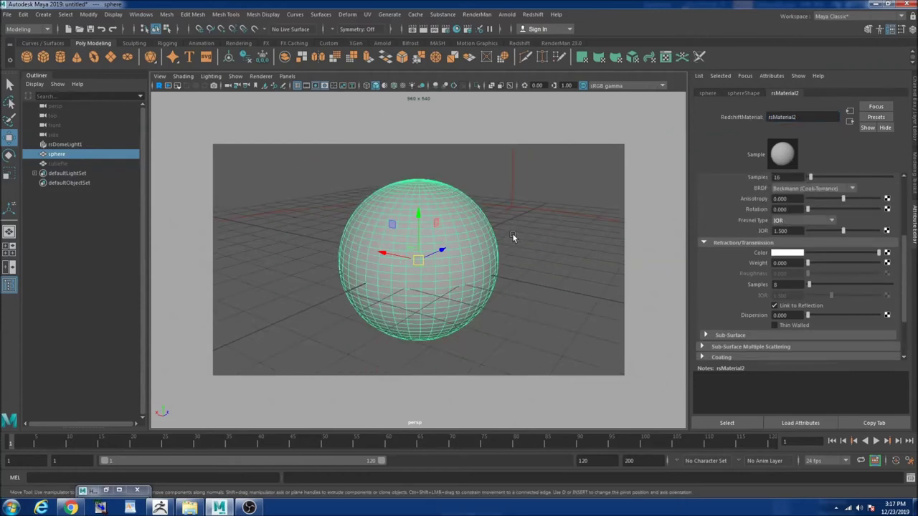
pyautogui.moveTo(804, 117); pyautogui.dragTo(741, 117)
pyautogui.write('s')
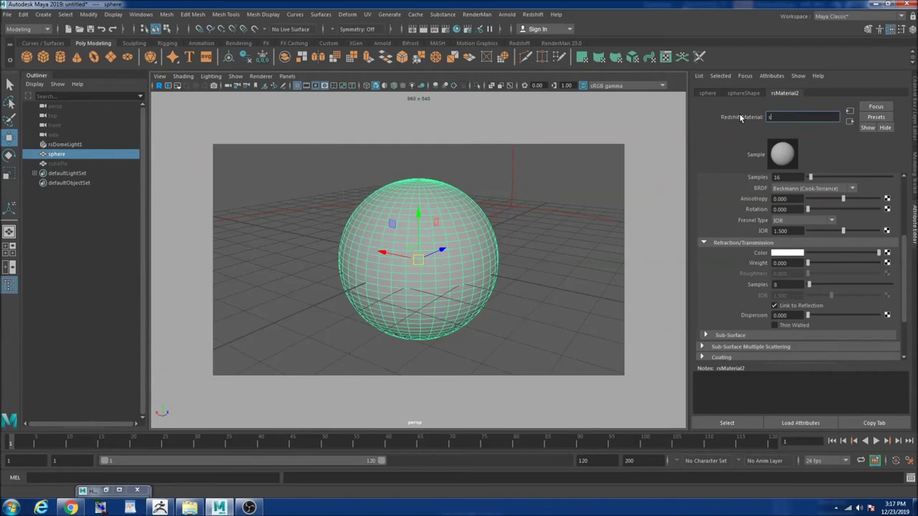
pyautogui.write('pher_SHD')
pyautogui.press('Return')
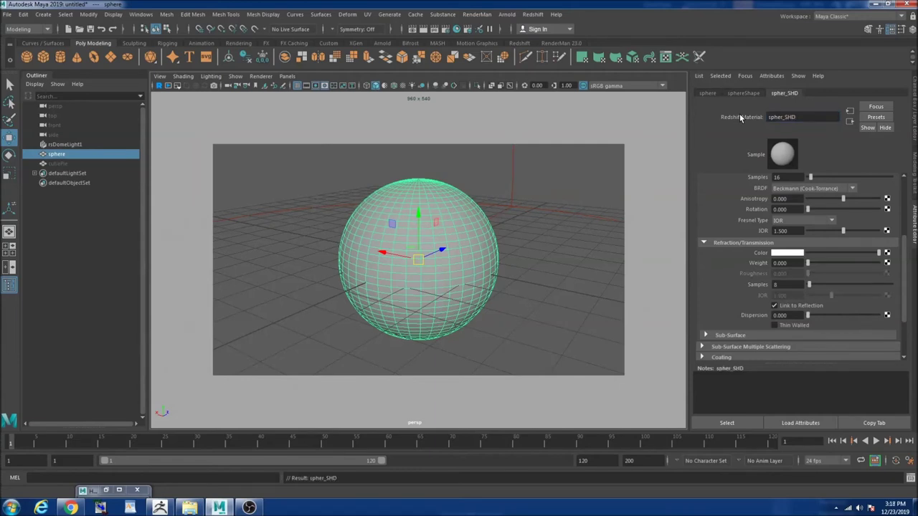
# Darken the material's diffuse color by setting its HSV value to 0.1
pyautogui.scroll(5, 823, 196)
pyautogui.click(789, 213)
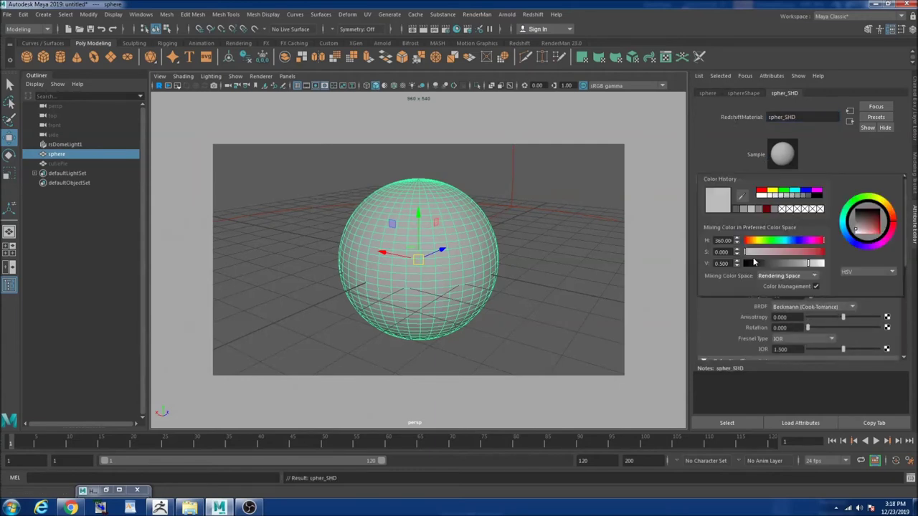
pyautogui.doubleClick(721, 263)
pyautogui.write('1')
pyautogui.press('Return')
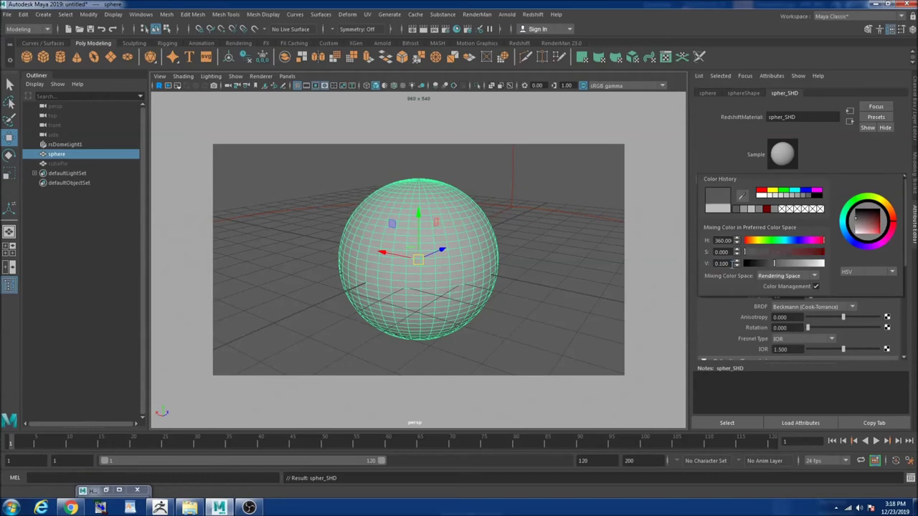
pyautogui.click(622, 299)
# Set the reflection roughness of the sphere's material to 0.65
pyautogui.click(487, 263)
pyautogui.scroll(-2, 774, 299)
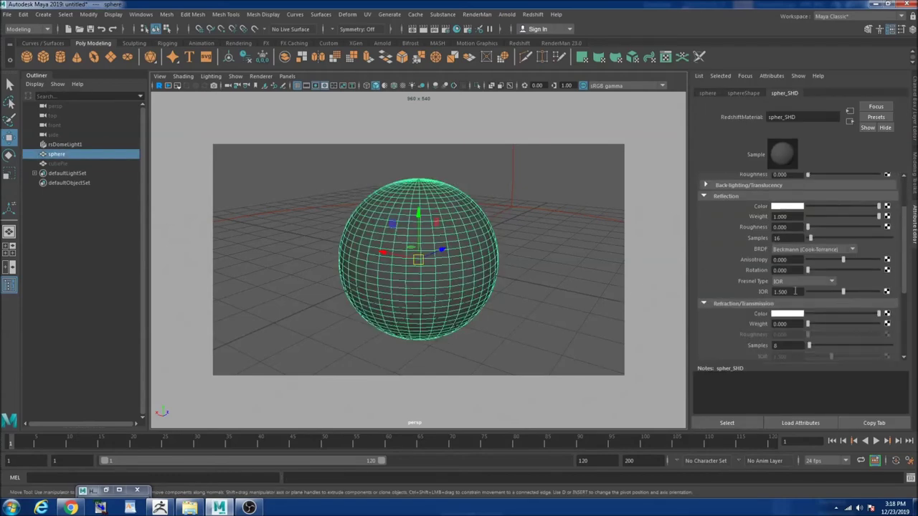
pyautogui.moveTo(794, 229); pyautogui.dragTo(782, 228)
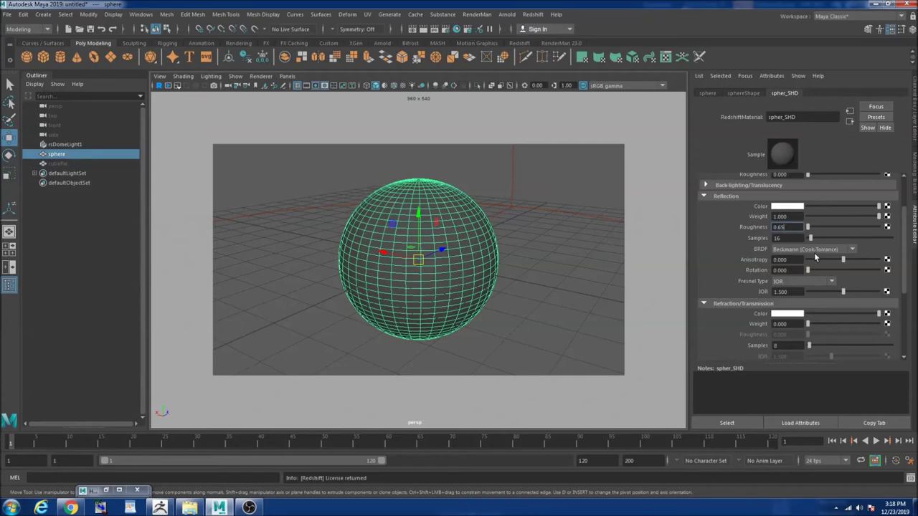
pyautogui.write('0.65')
pyautogui.press('Tab')
# Render the sphere with its updated material in the Redshift Render View, minimize the window and clear the selection
pyautogui.click(533, 14)
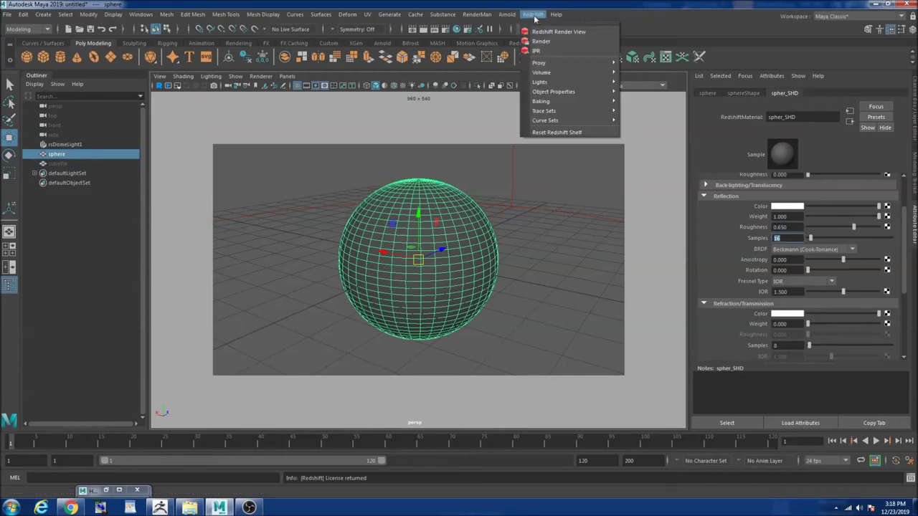
pyautogui.click(546, 33)
pyautogui.click(402, 181)
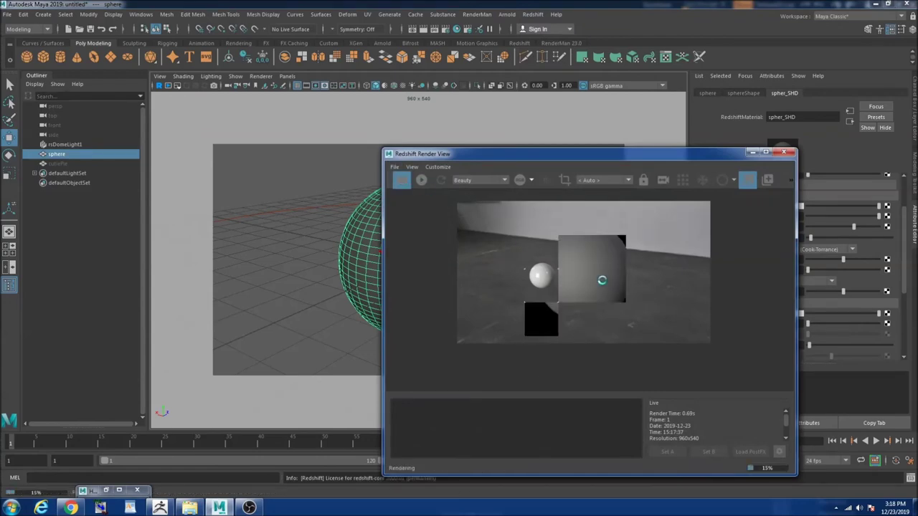
pyautogui.click(752, 153)
pyautogui.click(556, 249)
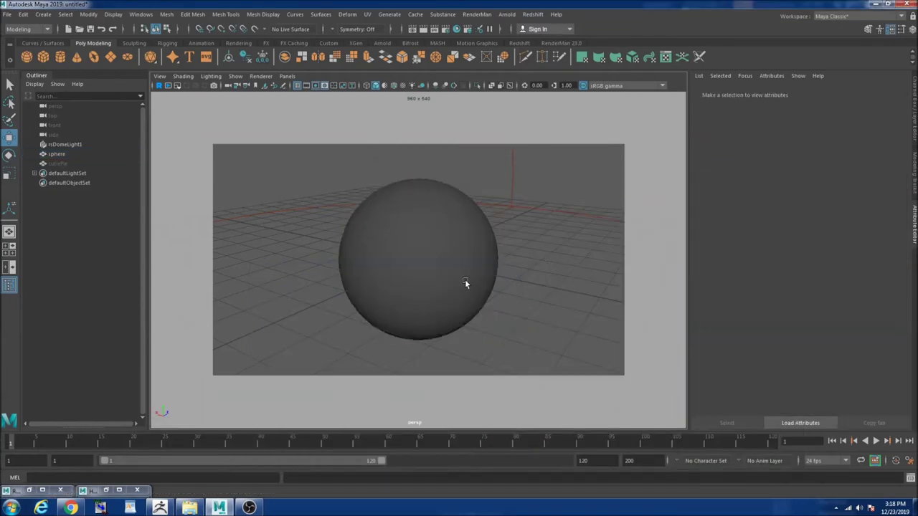
# Check the displacement map export in ZBrush and return to the sphere scene in Maya
pyautogui.click(171, 506)
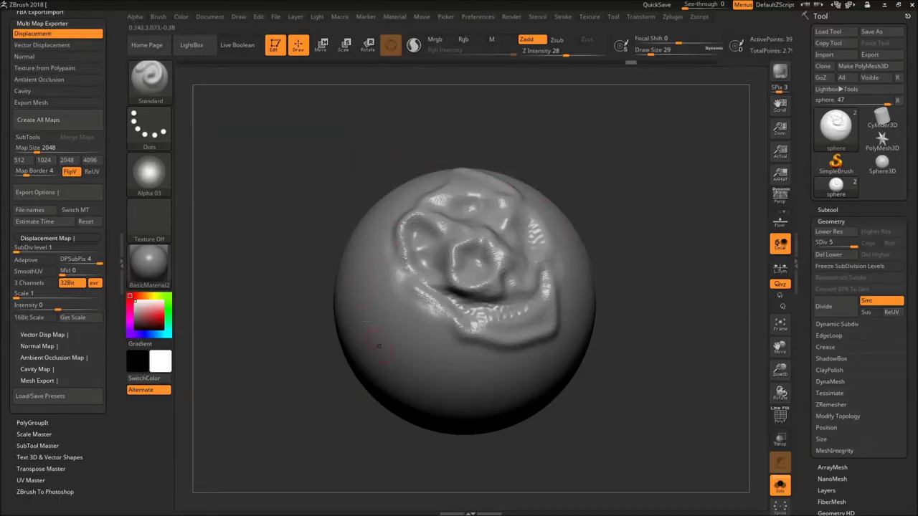
pyautogui.click(884, 5)
pyautogui.click(493, 257)
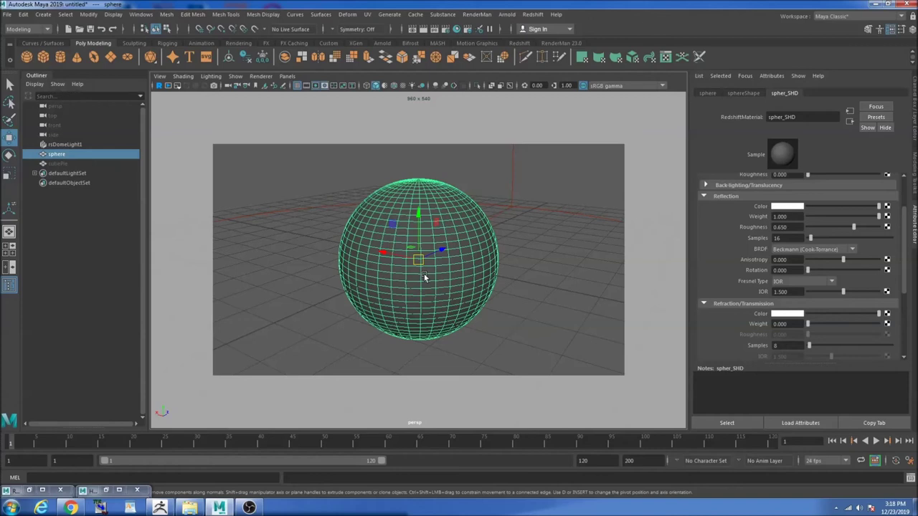
pyautogui.click(536, 313)
# Disable Redshift tessellation and displacement on the sphere's shape node
pyautogui.click(448, 292)
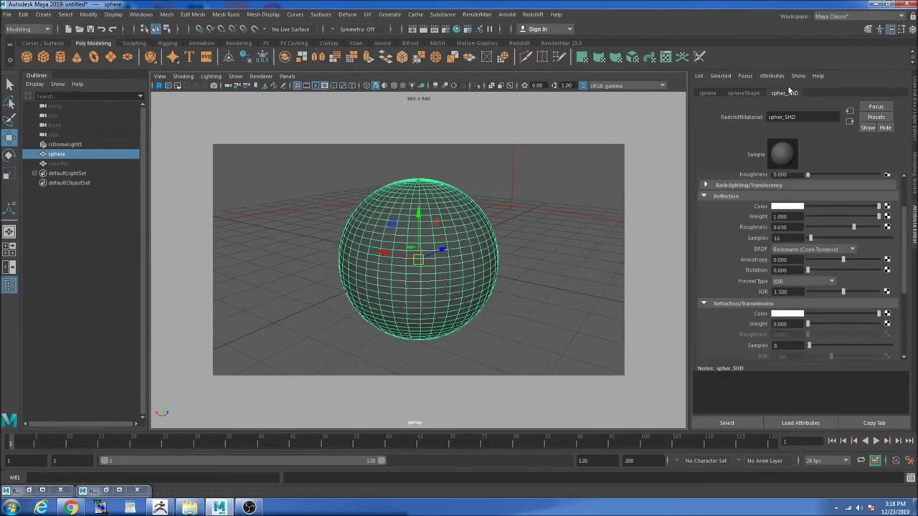
pyautogui.click(744, 93)
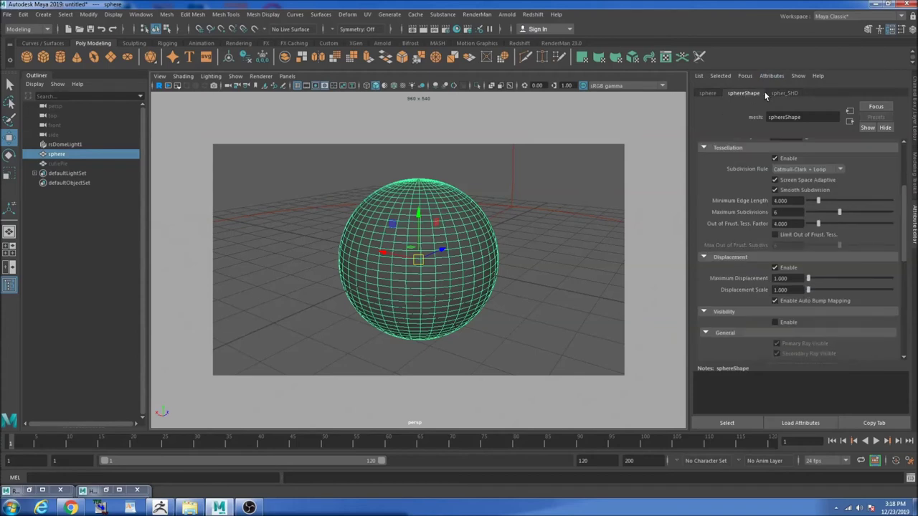
pyautogui.click(774, 216)
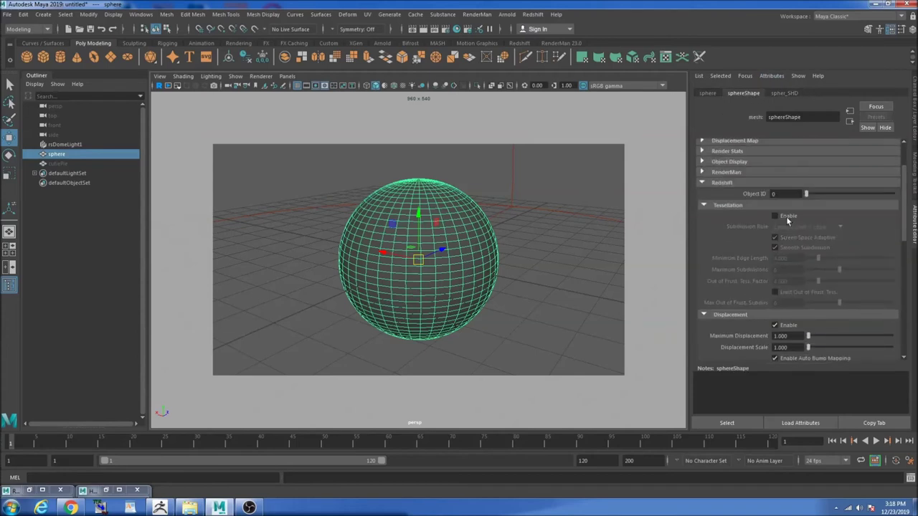
pyautogui.click(787, 326)
pyautogui.scroll(2, 797, 250)
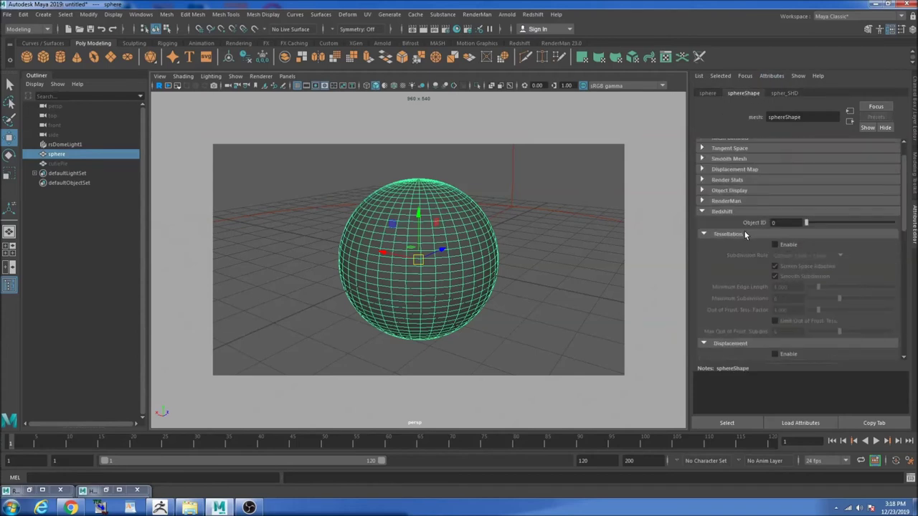
pyautogui.scroll(-2, 781, 261)
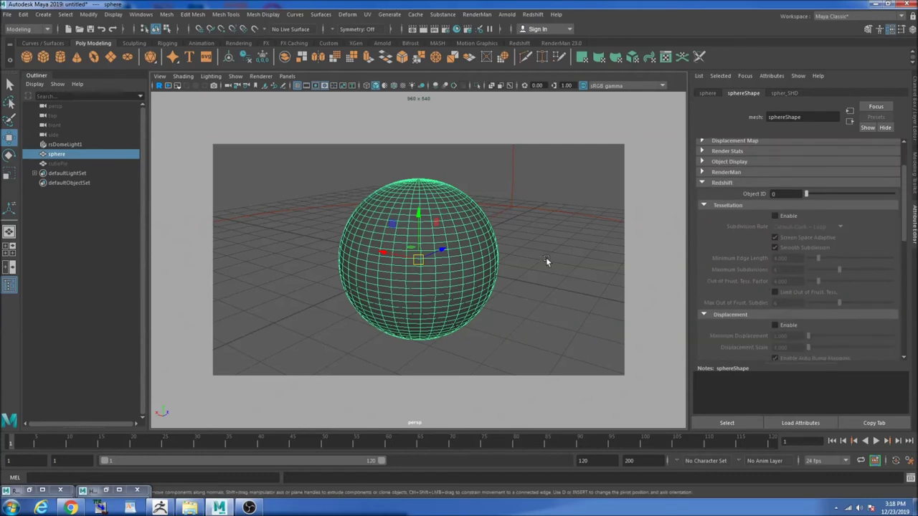
# Render the sphere without displacement in the Redshift Render View and inspect its edge up close
pyautogui.click(532, 14)
pyautogui.click(558, 32)
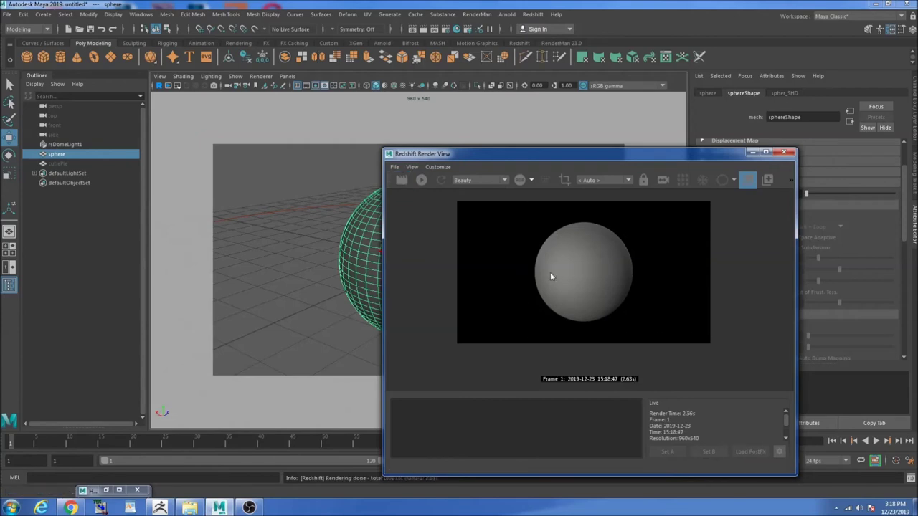
pyautogui.scroll(6, 538, 267)
pyautogui.scroll(2, 538, 267)
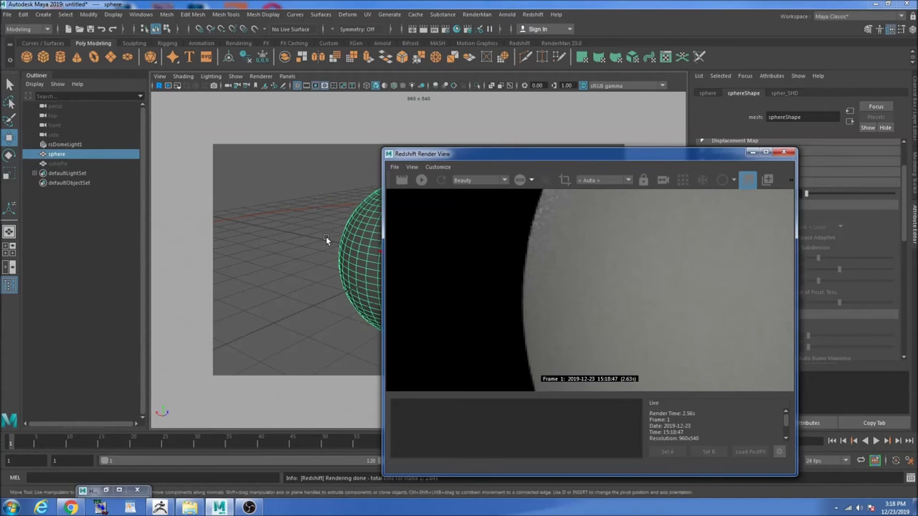
pyautogui.click(752, 153)
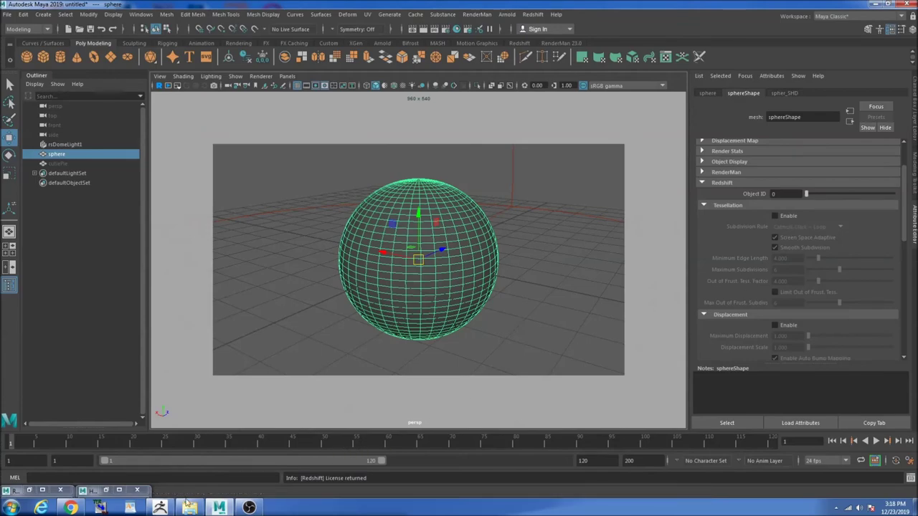
# Check the sculpt's subdivision level in ZBrush, and in Maya enable tessellation with 5 maximum subdivisions plus displacement on the sphere's shape
pyautogui.click(161, 508)
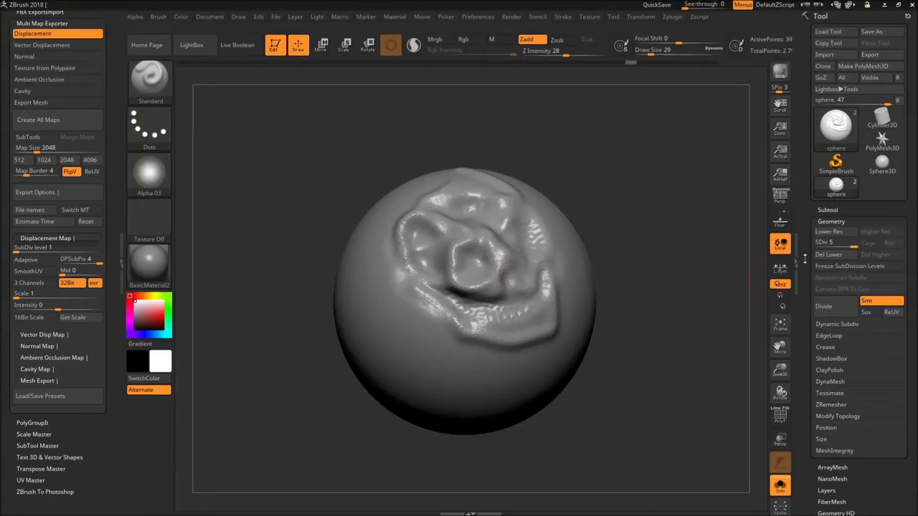
pyautogui.click(887, 5)
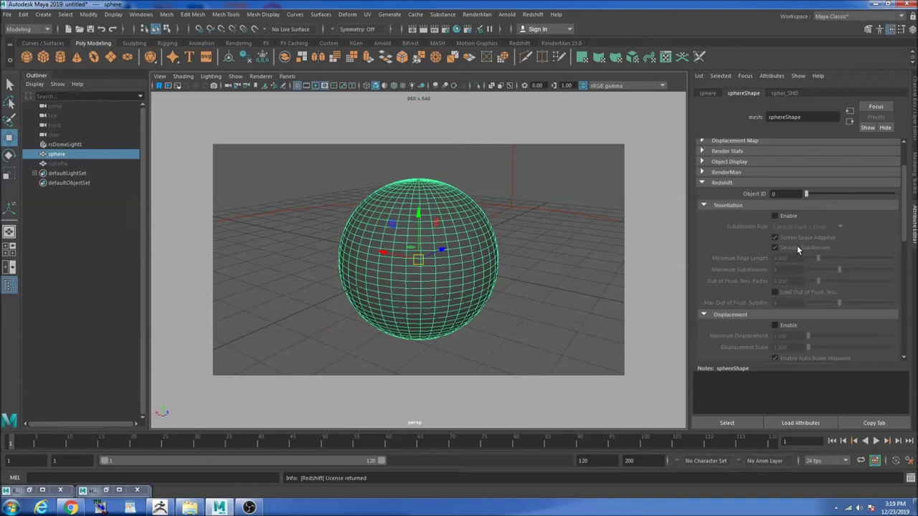
pyautogui.click(787, 216)
pyautogui.click(781, 270)
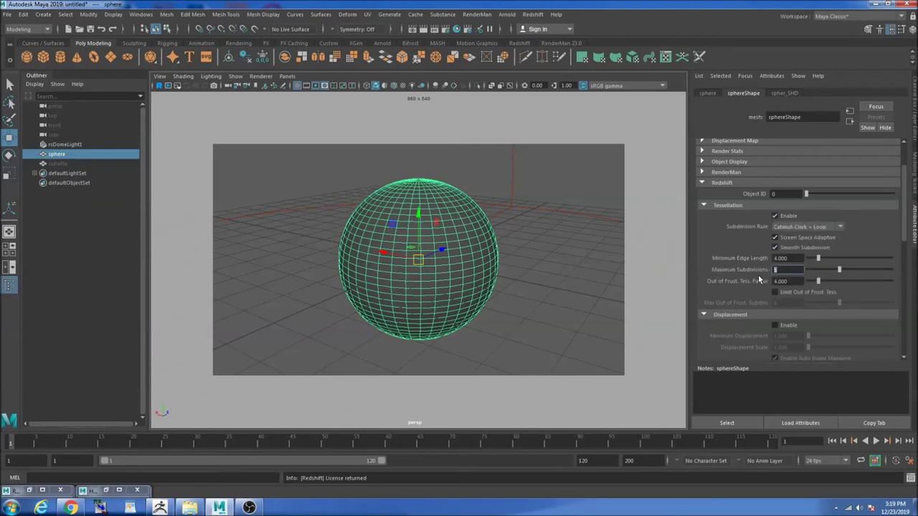
pyautogui.write('5')
pyautogui.press('Tab')
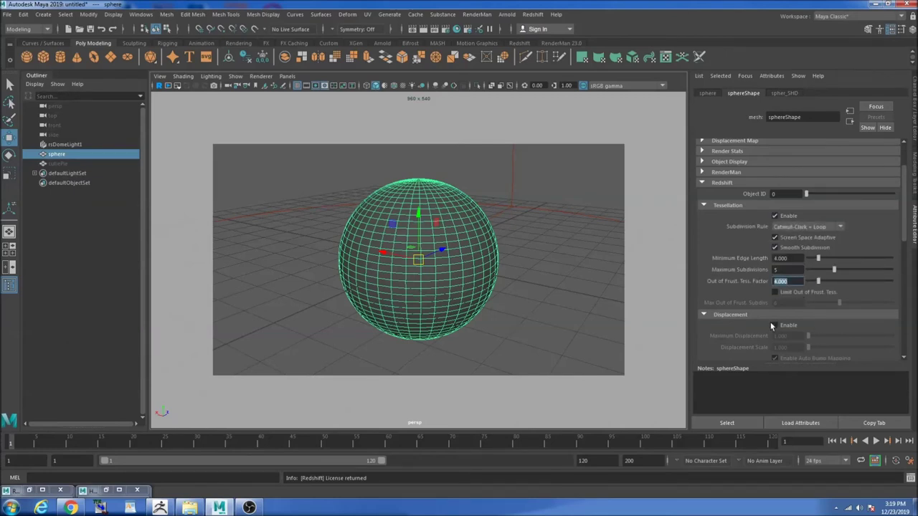
pyautogui.click(778, 327)
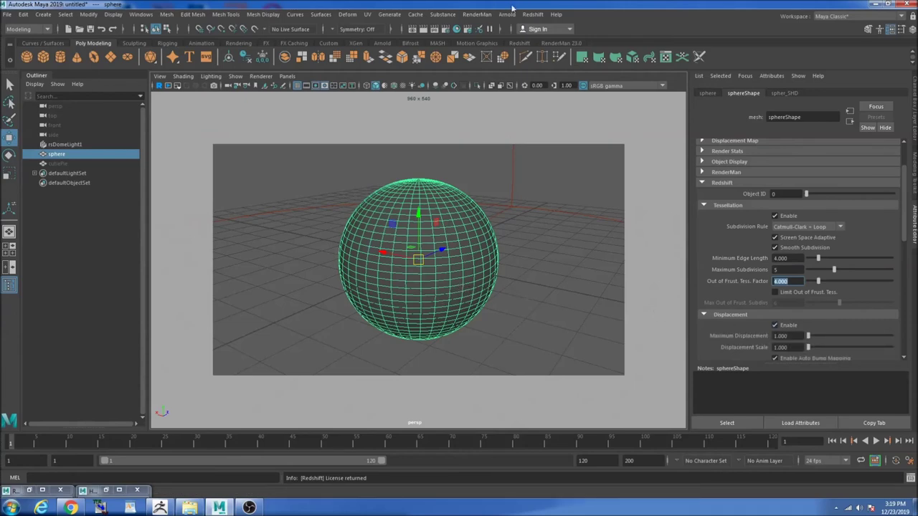
# Spread out the sphere's material and shading group nodes in Hypershade and expand the shading group's Redshift shader attributes
pyautogui.click(459, 29)
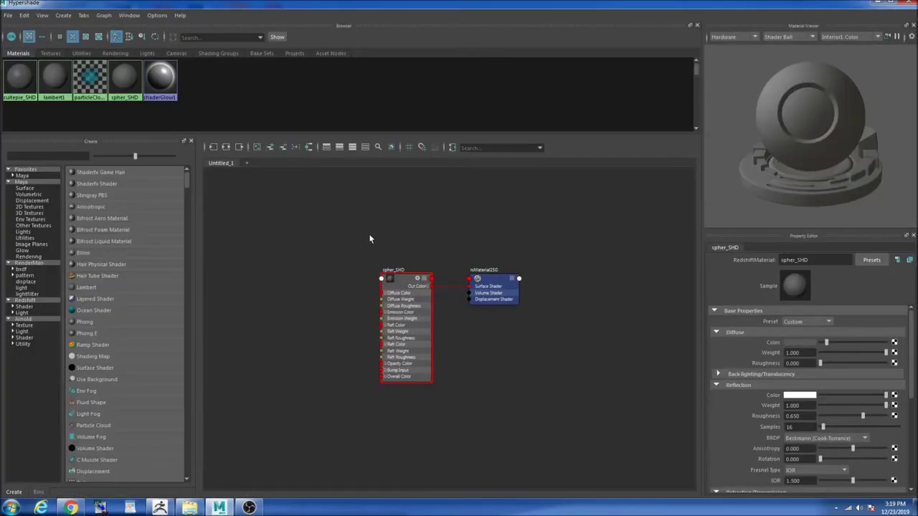
pyautogui.click(410, 284)
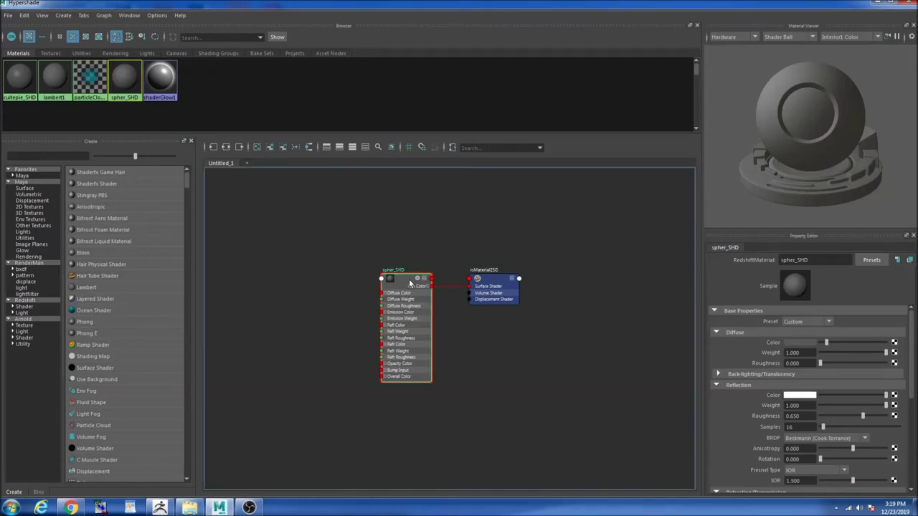
pyautogui.moveTo(503, 294); pyautogui.dragTo(512, 237)
pyautogui.moveTo(425, 278); pyautogui.dragTo(421, 273)
pyautogui.moveTo(513, 259); pyautogui.dragTo(540, 302)
pyautogui.moveTo(399, 278); pyautogui.dragTo(393, 240)
pyautogui.moveTo(546, 288)
pyautogui.mouseDown()
pyautogui.moveTo(548, 301)
pyautogui.moveTo(586, 274)
pyautogui.moveTo(532, 278)
pyautogui.mouseUp()
pyautogui.click(732, 365)
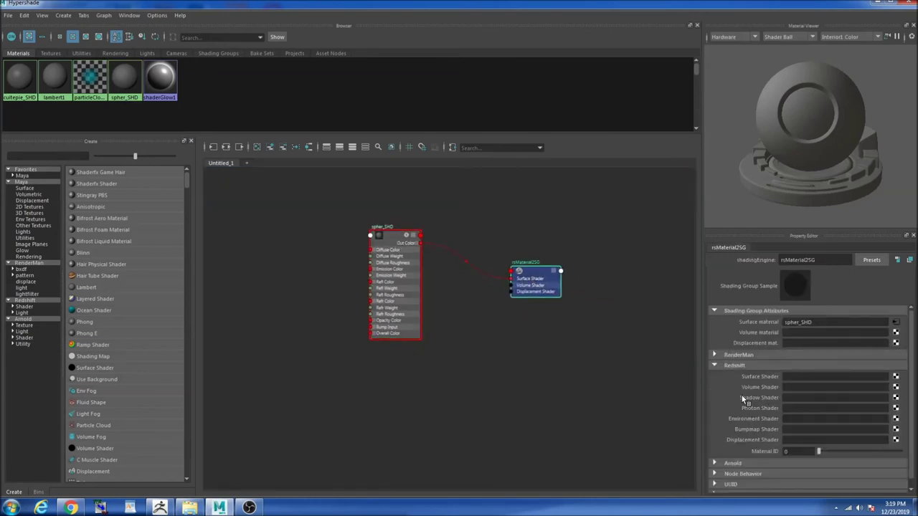
pyautogui.scroll(-1, 742, 402)
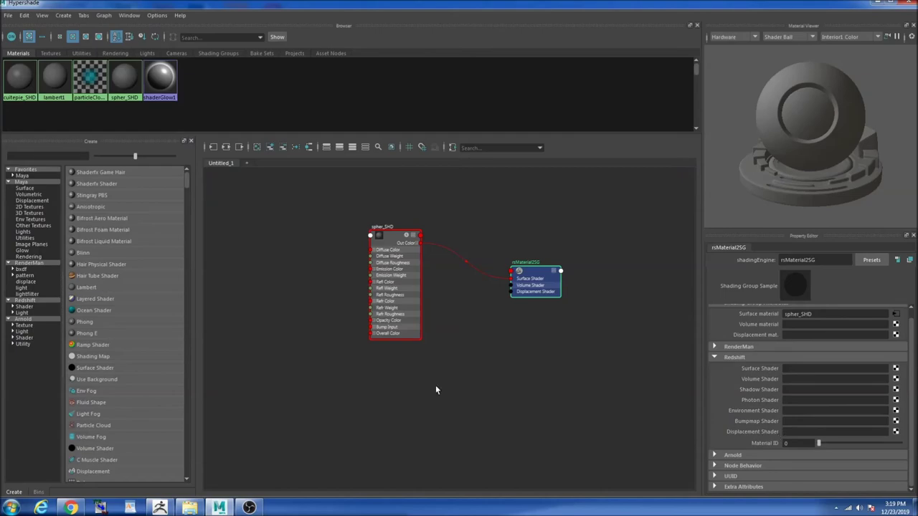
# Bring the sphere-DM1001 EXR from the rs_displacement folder into the Hypershade graph as a file texture below the material
pyautogui.click(189, 507)
pyautogui.moveTo(430, 3); pyautogui.dragTo(482, 70)
pyautogui.doubleClick(482, 70)
pyautogui.click(369, 91)
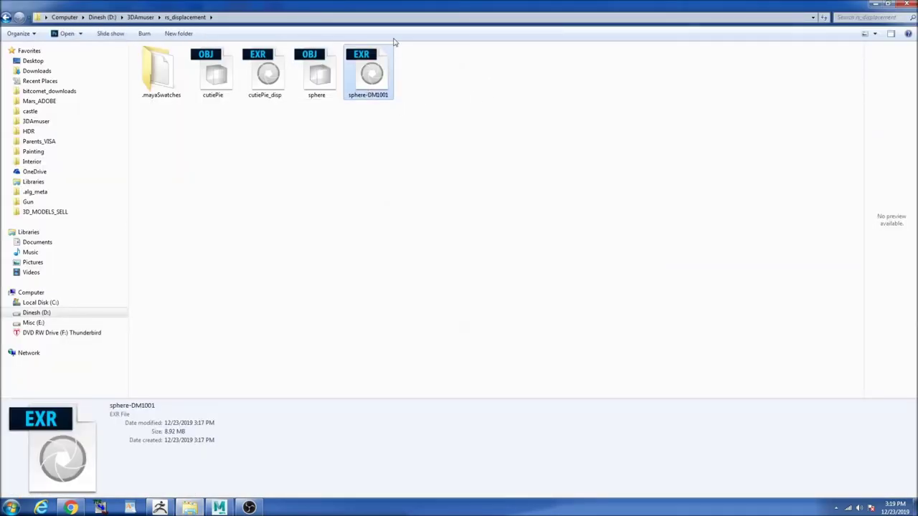
pyautogui.moveTo(433, 6); pyautogui.dragTo(677, 80)
pyautogui.scroll(-3, 773, 207)
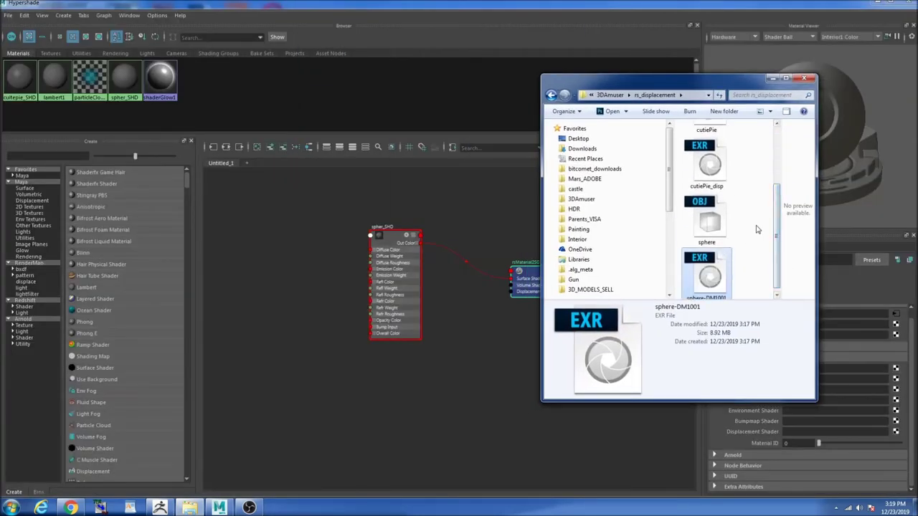
pyautogui.moveTo(710, 273); pyautogui.dragTo(387, 420)
pyautogui.click(423, 385)
pyautogui.moveTo(463, 433); pyautogui.dragTo(499, 393)
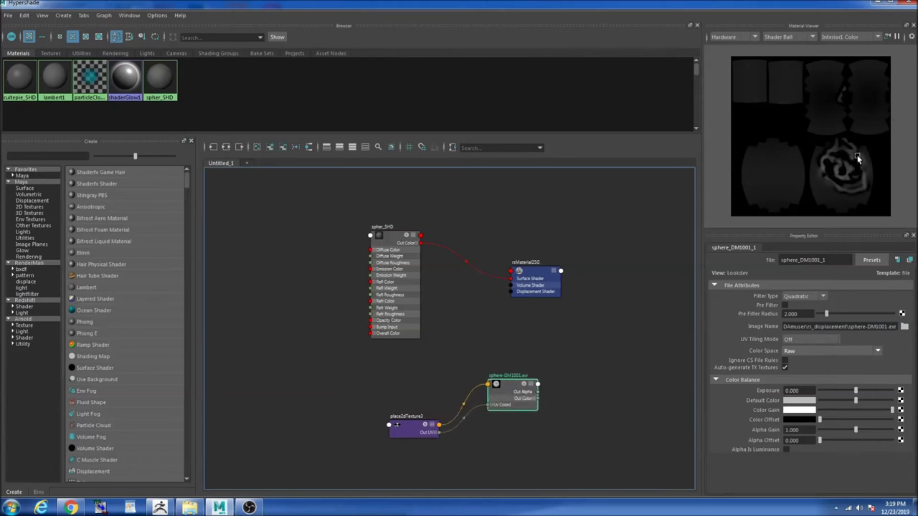
# Connect the EXR texture's colour to a Redshift Displacement node's texture map, feeding the sphere's shading group, and minimize Hypershade
pyautogui.click(536, 281)
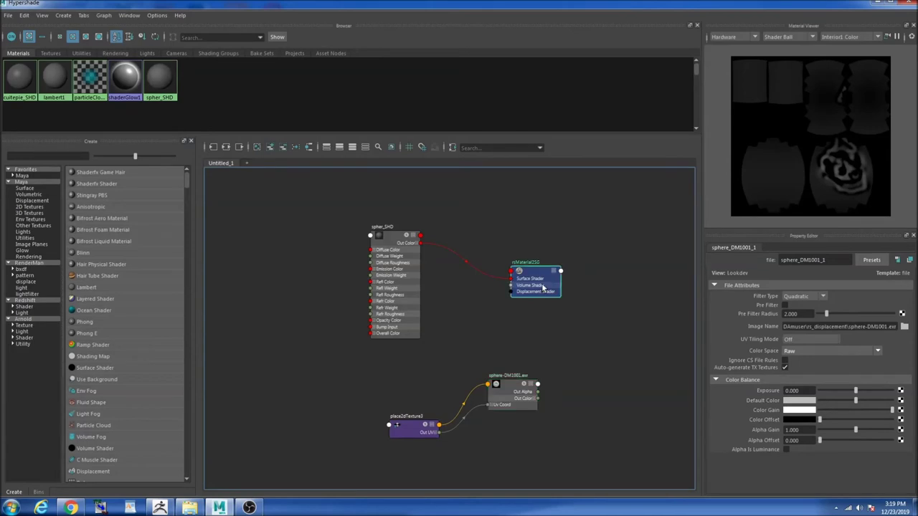
pyautogui.moveTo(699, 423); pyautogui.dragTo(734, 432, button='middle')
pyautogui.moveTo(508, 399); pyautogui.dragTo(514, 423)
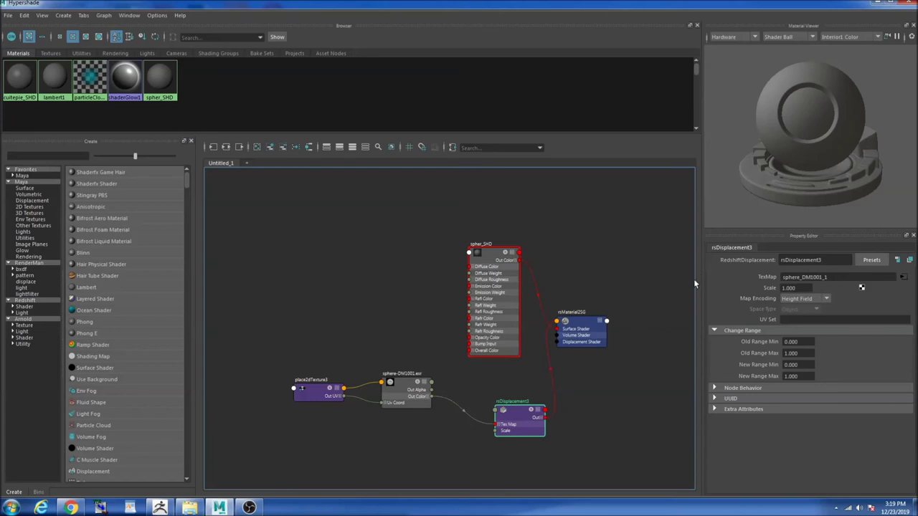
pyautogui.moveTo(516, 411); pyautogui.dragTo(492, 402)
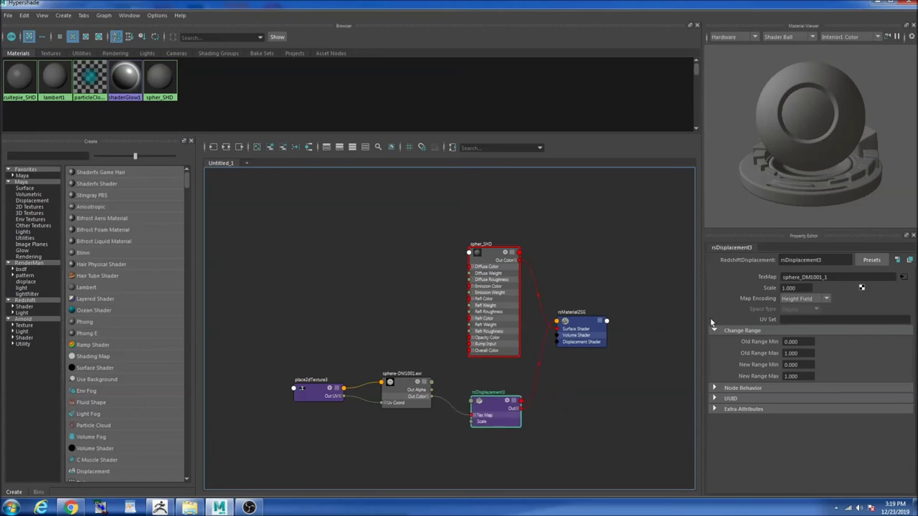
pyautogui.click(877, 4)
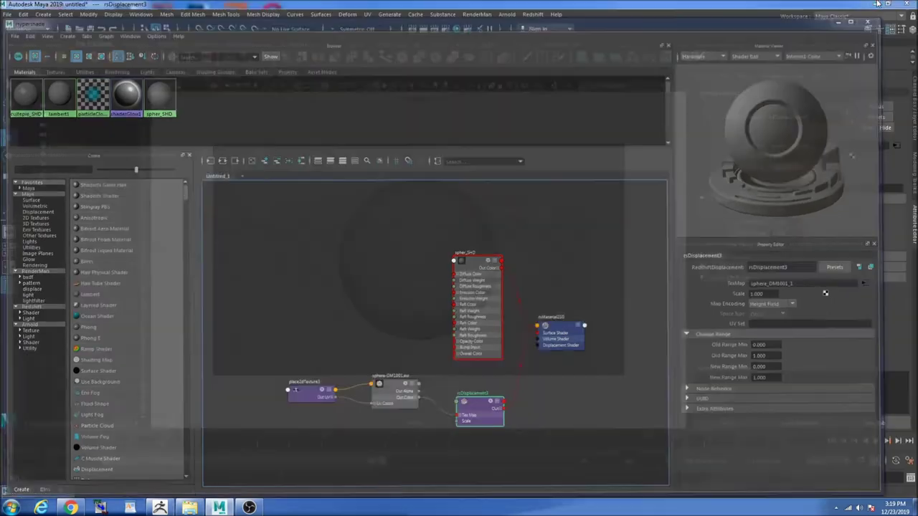
# Restore the Redshift Render View, zoom back out to the whole sphere and render it with displacement
pyautogui.click(455, 246)
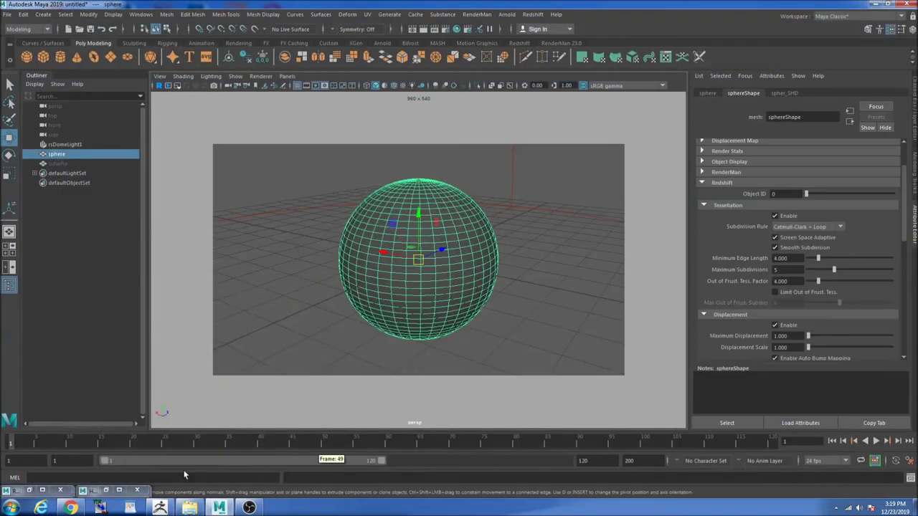
pyautogui.click(43, 490)
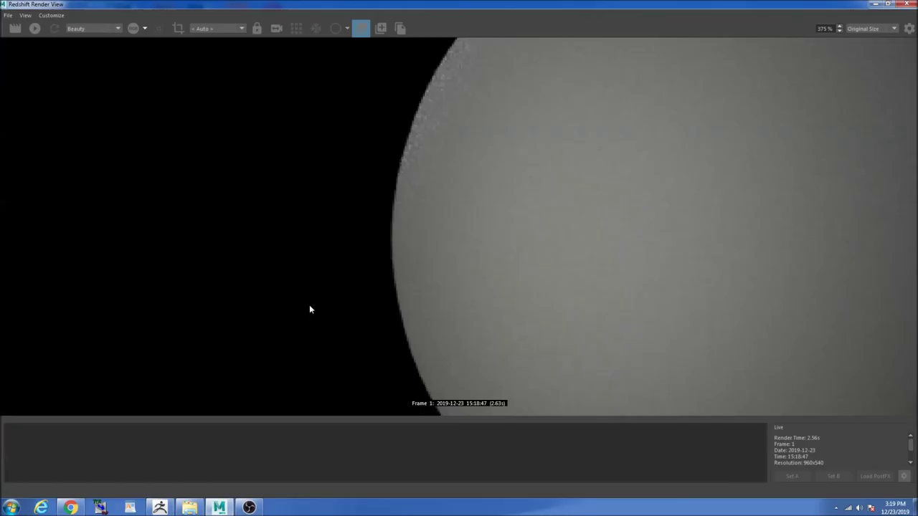
pyautogui.scroll(-5, 410, 257)
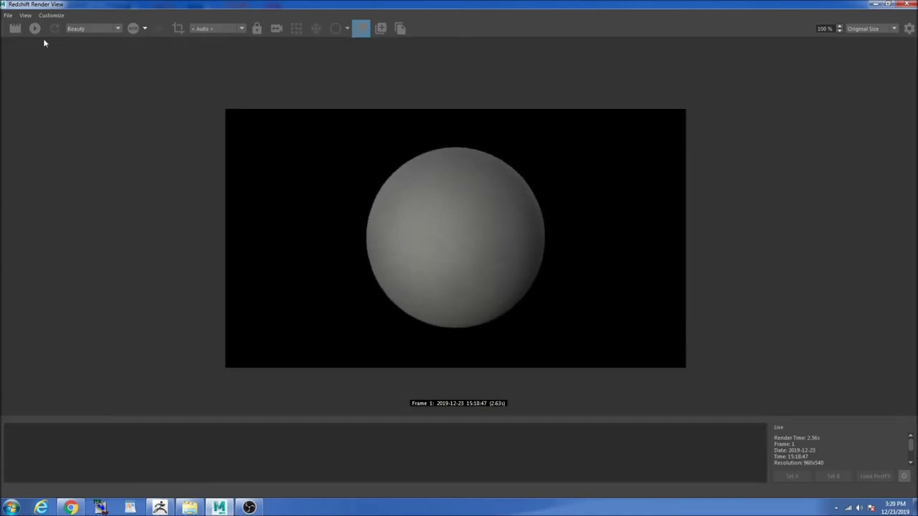
pyautogui.click(15, 29)
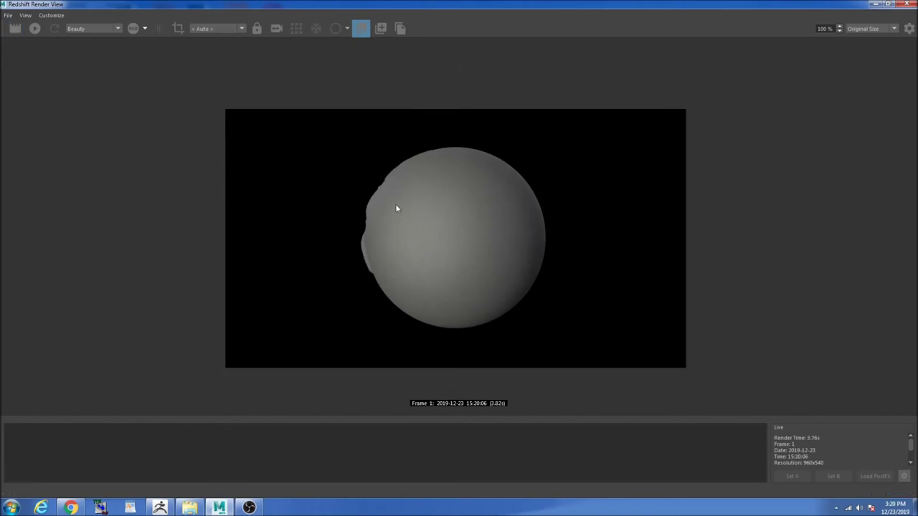
# Turn the Maya camera around the sphere to face the sculpted detail, re-rendering in Redshift from the new angles
pyautogui.click(909, 3)
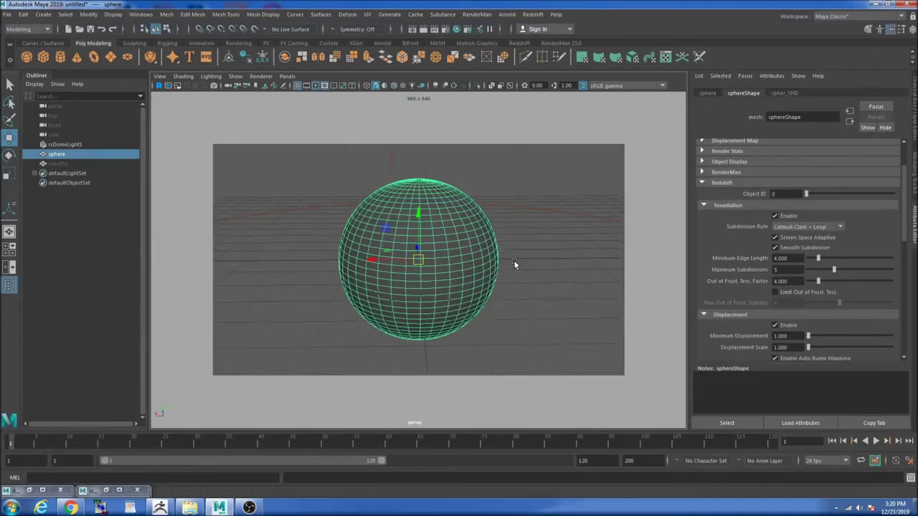
pyautogui.click(41, 491)
pyautogui.click(15, 28)
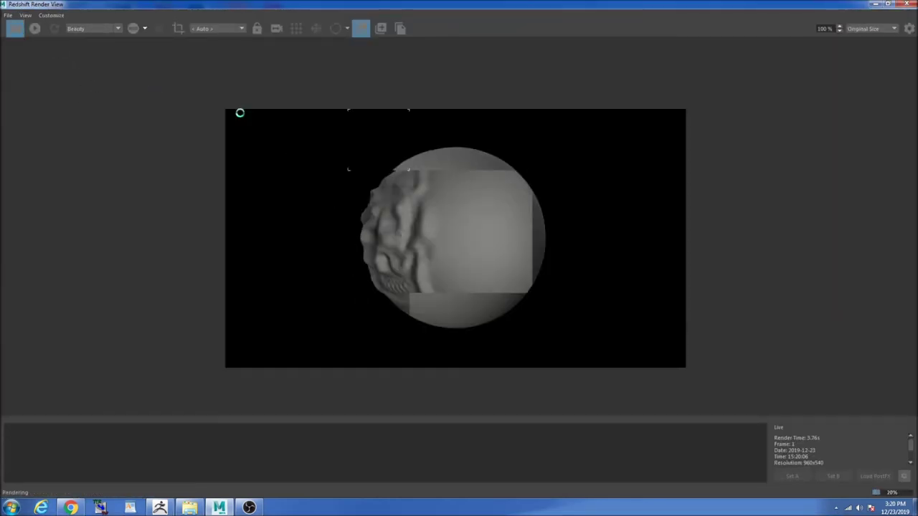
pyautogui.click(875, 4)
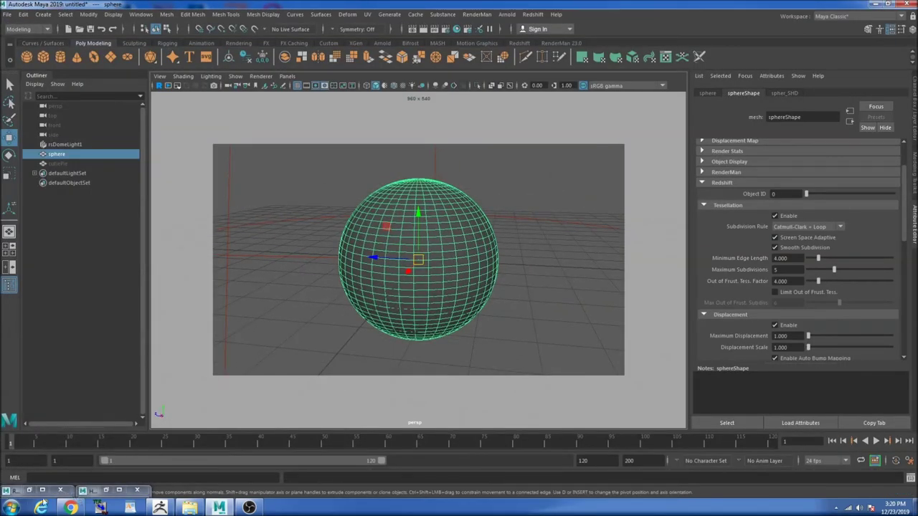
pyautogui.click(43, 491)
pyautogui.click(15, 28)
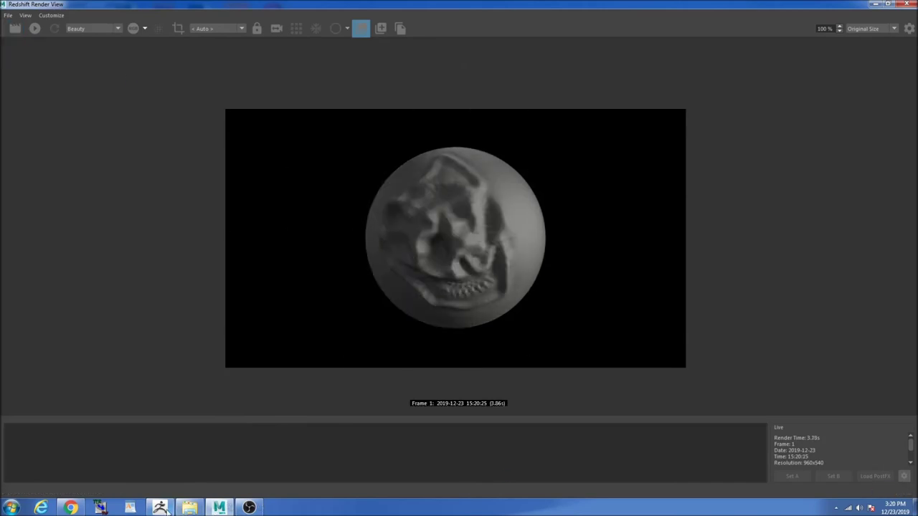
# Compare the displaced render with the original sculpt in ZBrush, viewed from a matching angle, and return to the render
pyautogui.click(159, 507)
pyautogui.moveTo(636, 229); pyautogui.dragTo(628, 209)
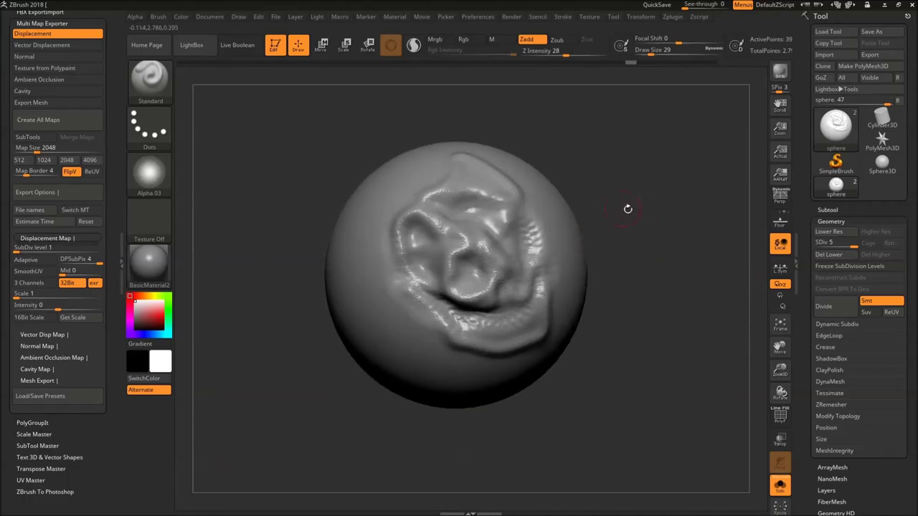
pyautogui.hotkey('alt', 'Tab')
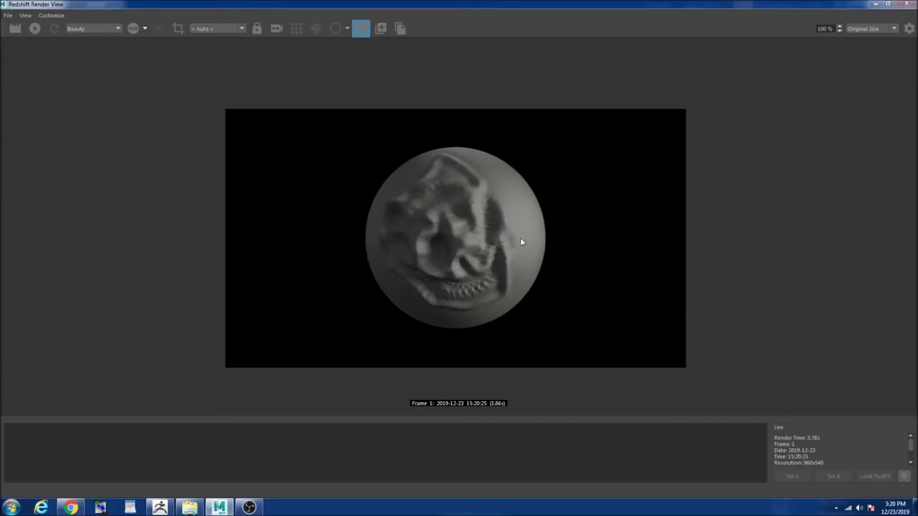
# Rotate the Redshift dome light around its vertical axis in the scene and return to the Redshift Render View
pyautogui.click(875, 4)
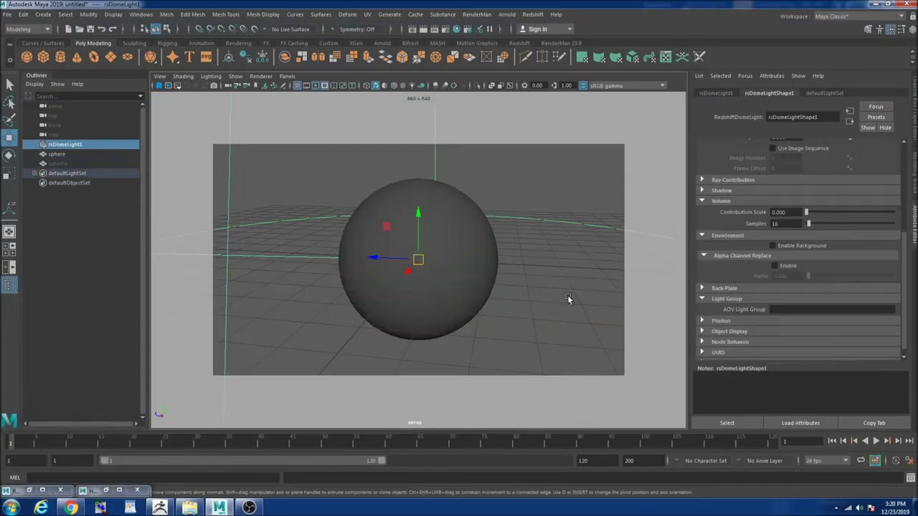
pyautogui.press('r')
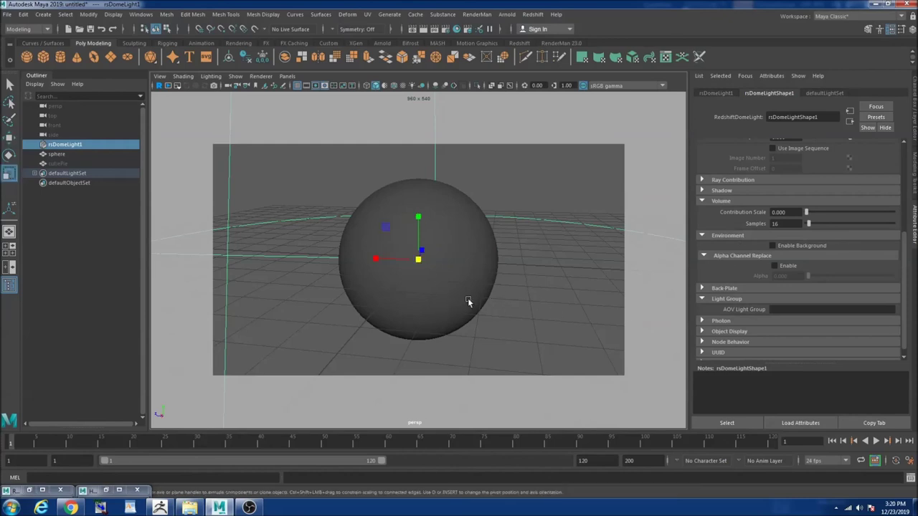
pyautogui.click(9, 154)
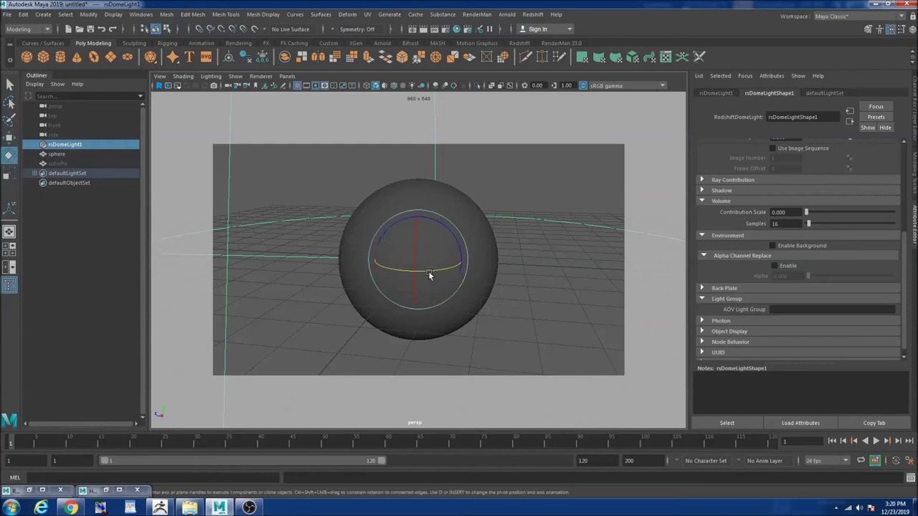
pyautogui.moveTo(430, 275); pyautogui.dragTo(400, 279)
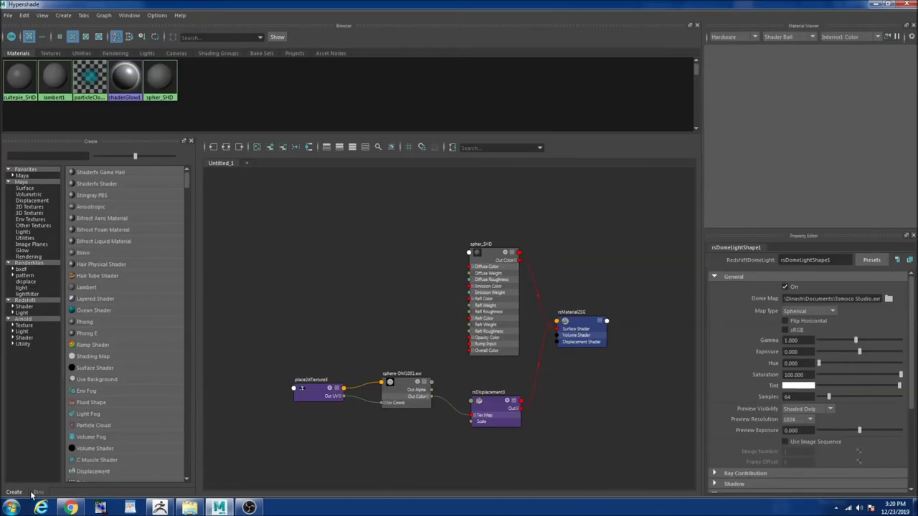
pyautogui.moveTo(488, 101); pyautogui.dragTo(483, 119)
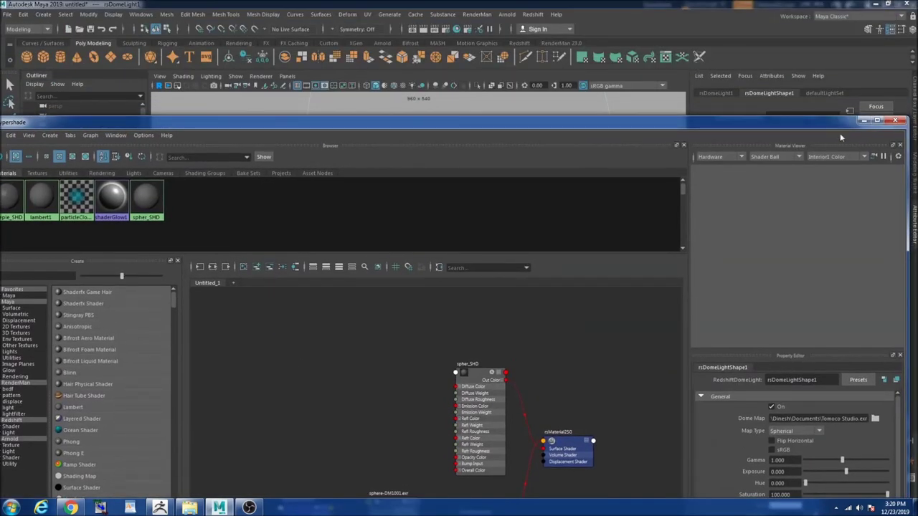
pyautogui.click(864, 120)
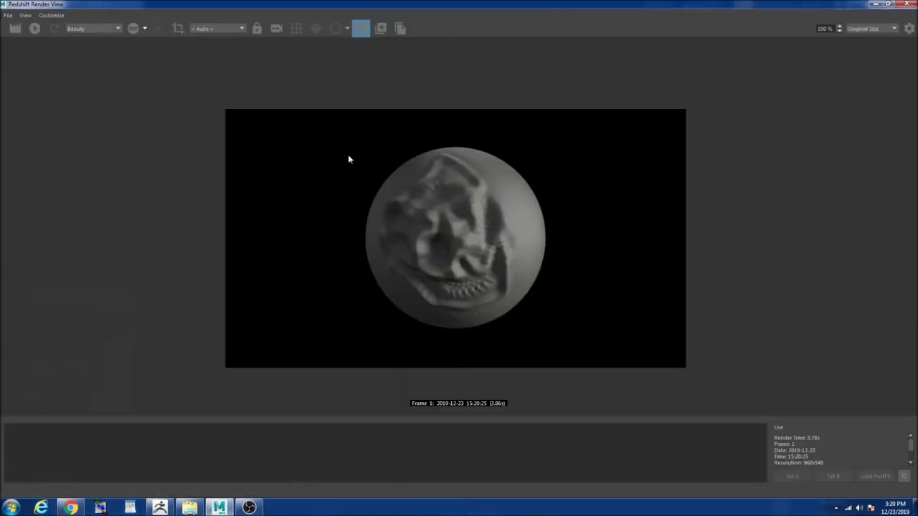
# Render the displaced sphere in Redshift under the rotated dome light and return to the scene
pyautogui.click(17, 29)
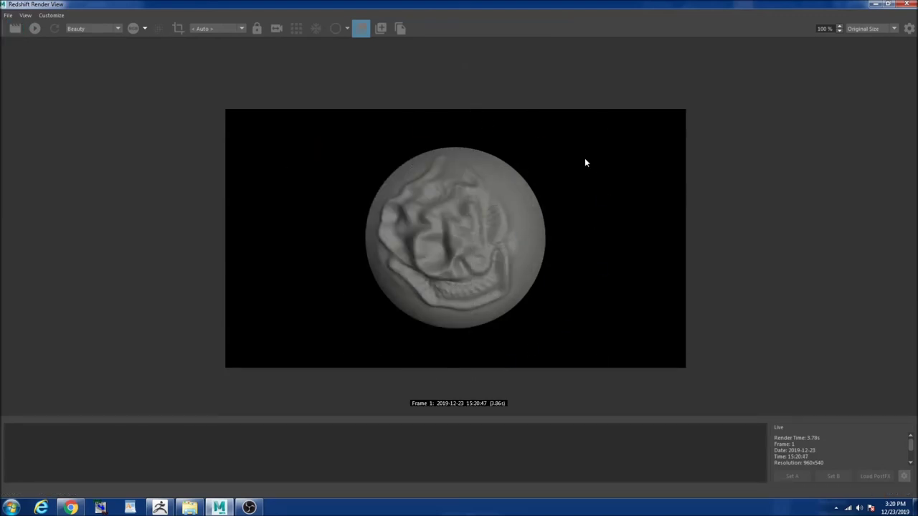
pyautogui.click(874, 4)
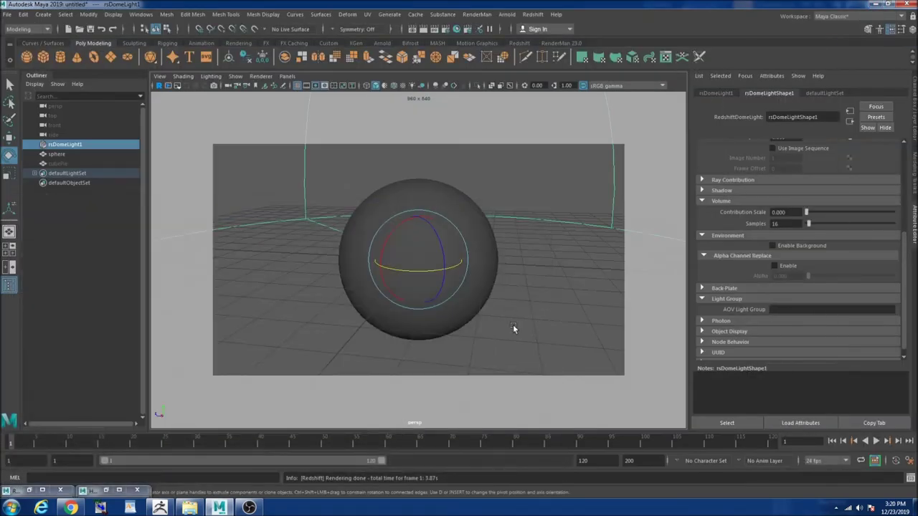
# Disable displacement in the sphere's Redshift shape settings, keeping tessellation enabled, and render the sphere without it for comparison
pyautogui.click(440, 333)
pyautogui.click(775, 216)
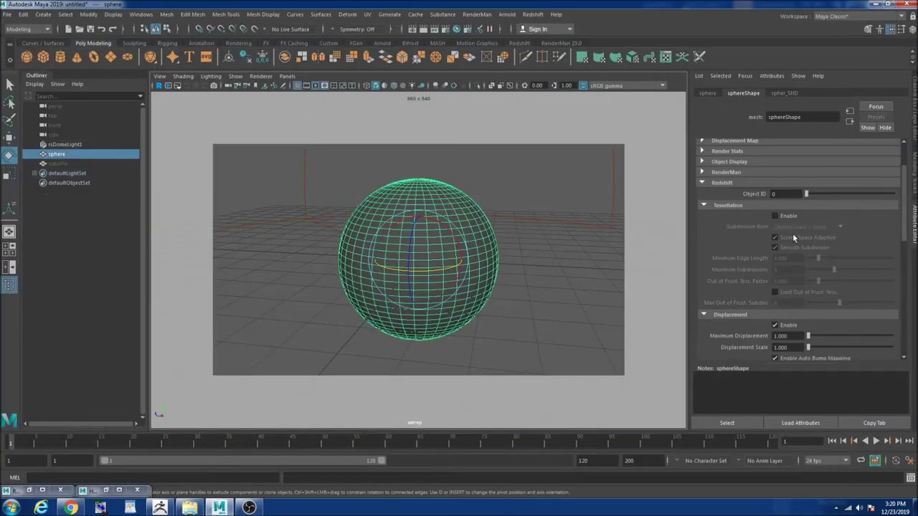
pyautogui.scroll(-2, 798, 306)
pyautogui.scroll(2, 782, 222)
pyautogui.click(774, 216)
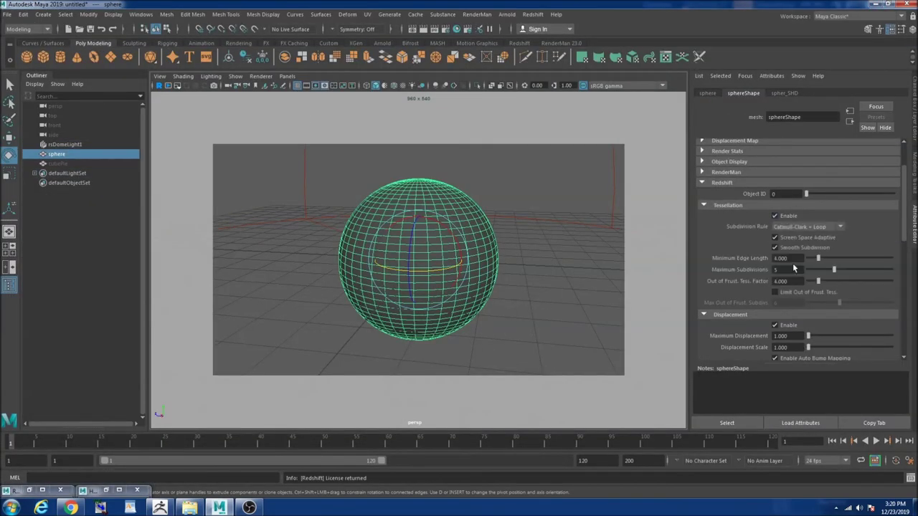
pyautogui.scroll(-2, 789, 258)
pyautogui.click(774, 268)
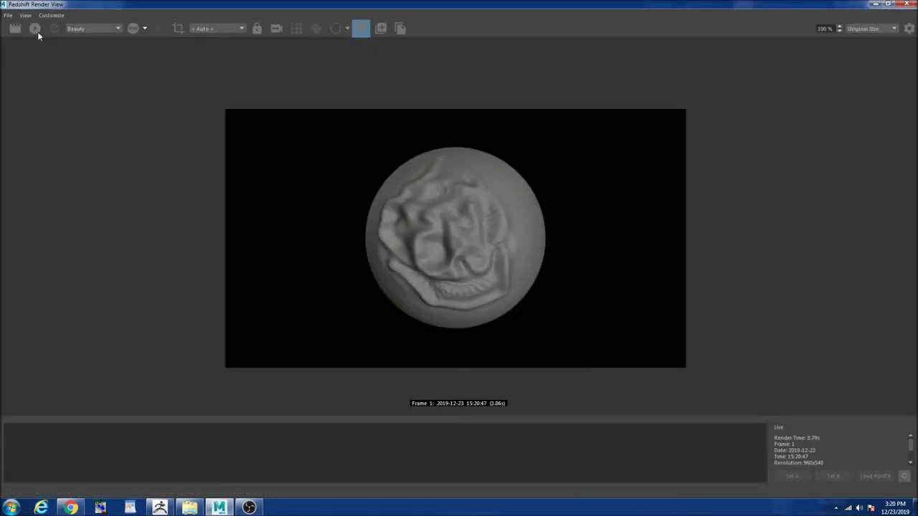
pyautogui.click(36, 30)
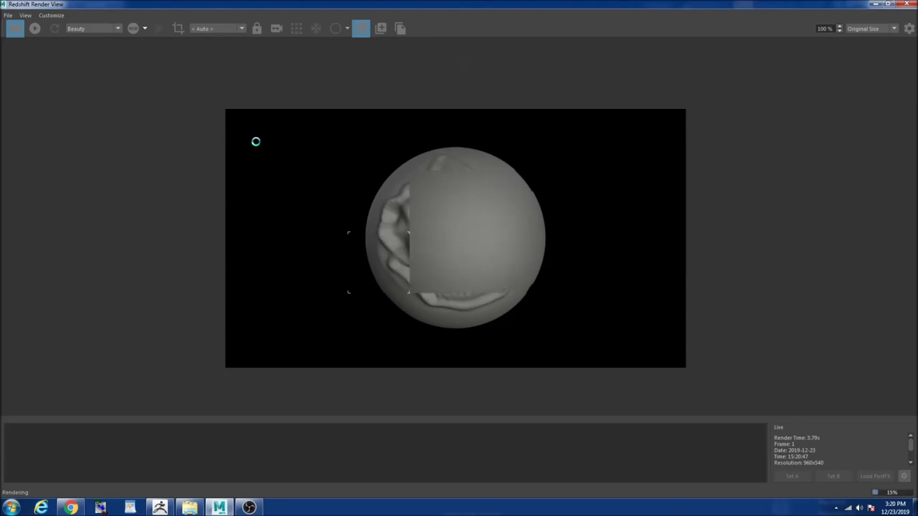
# Re-enable displacement in the sphere's Redshift shape settings and render the sphere again
pyautogui.click(874, 5)
pyautogui.click(776, 268)
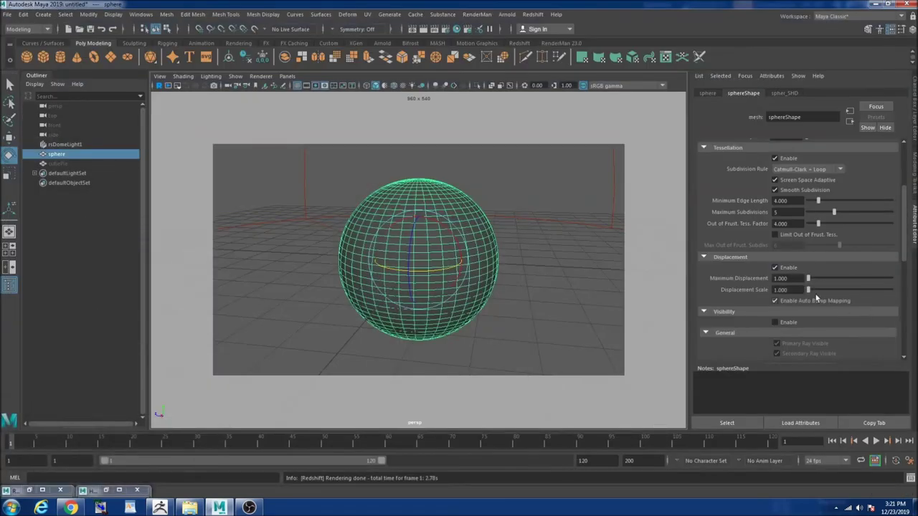
pyautogui.click(32, 491)
pyautogui.click(15, 28)
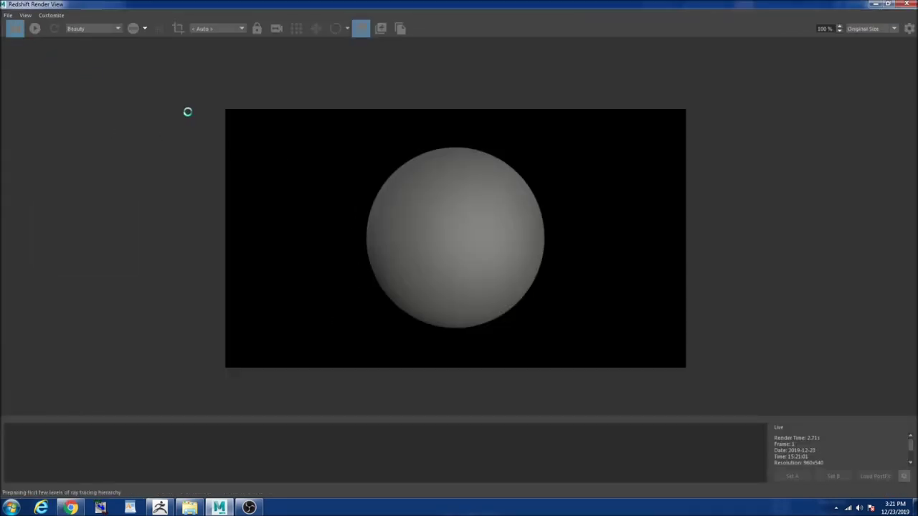